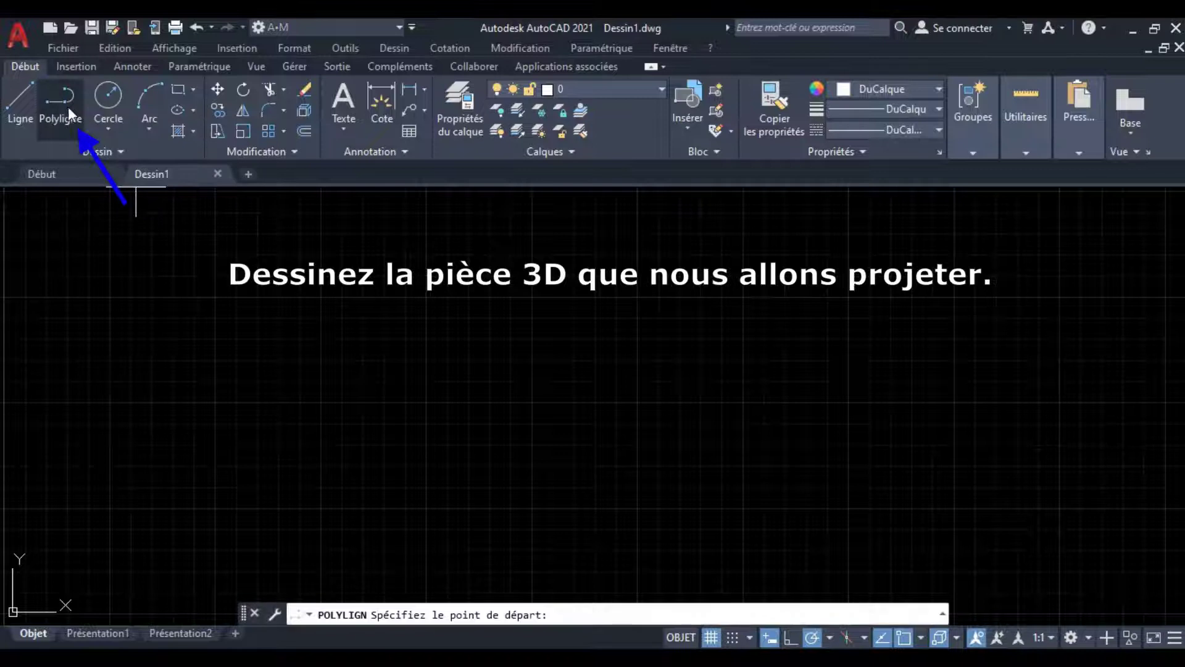
- Start a polyline near the middle of the drawing area, running 40 units straight down and 26 units to the right
left_click(468, 352)
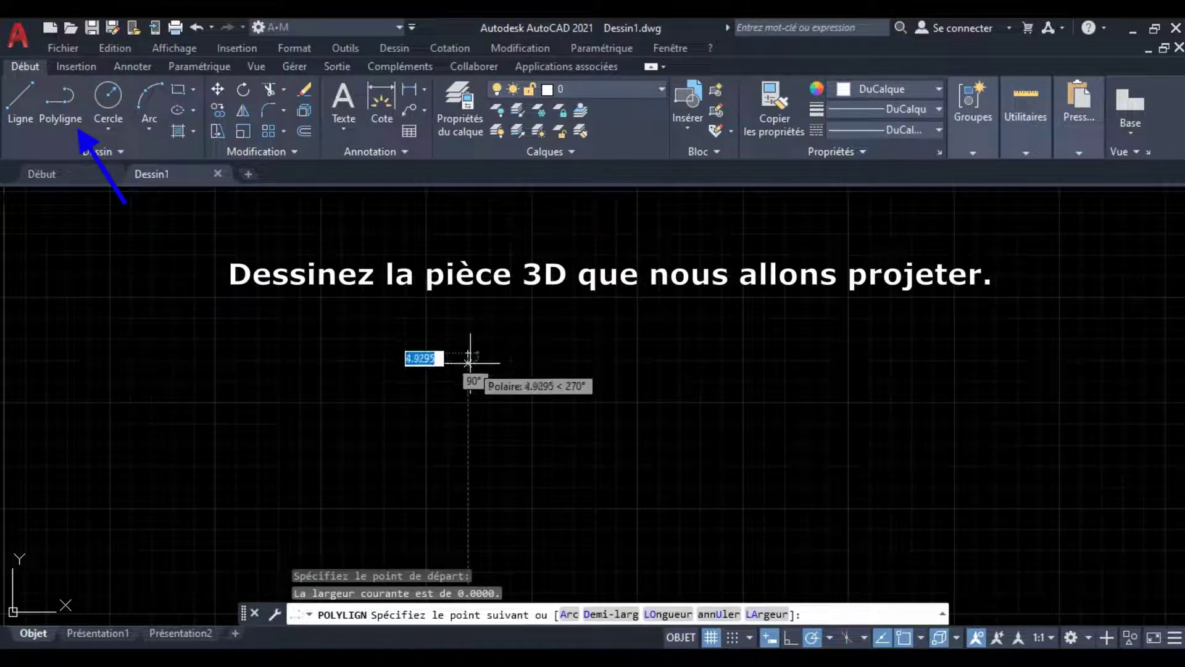
key("Escape")
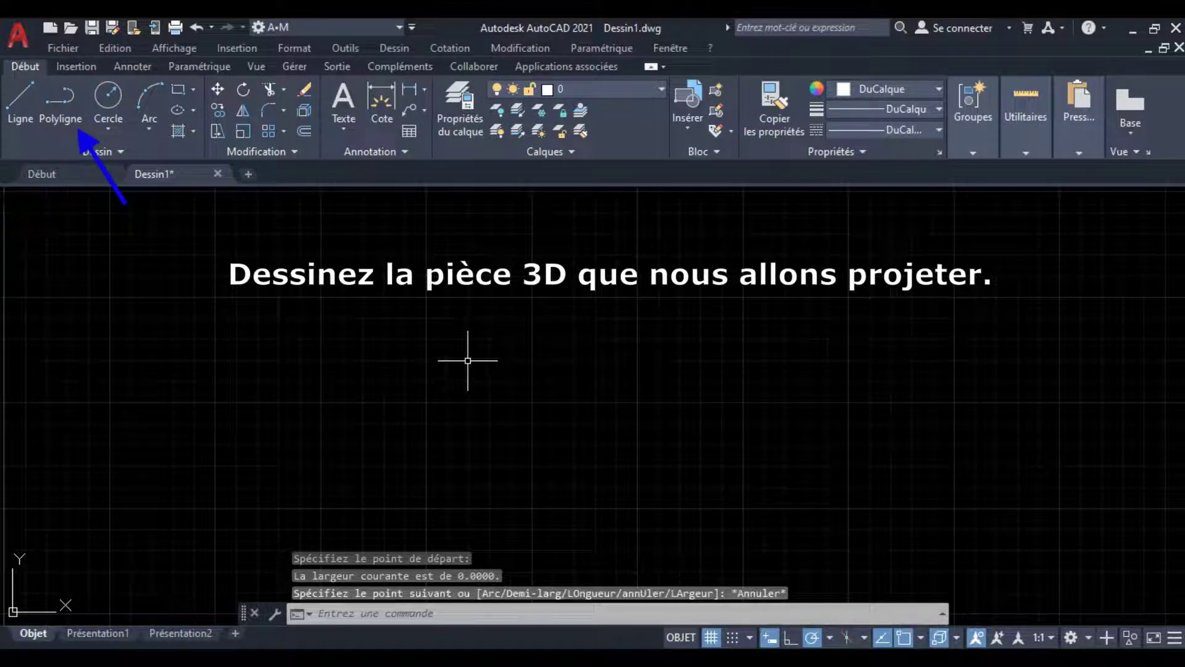
left_click(72, 103)
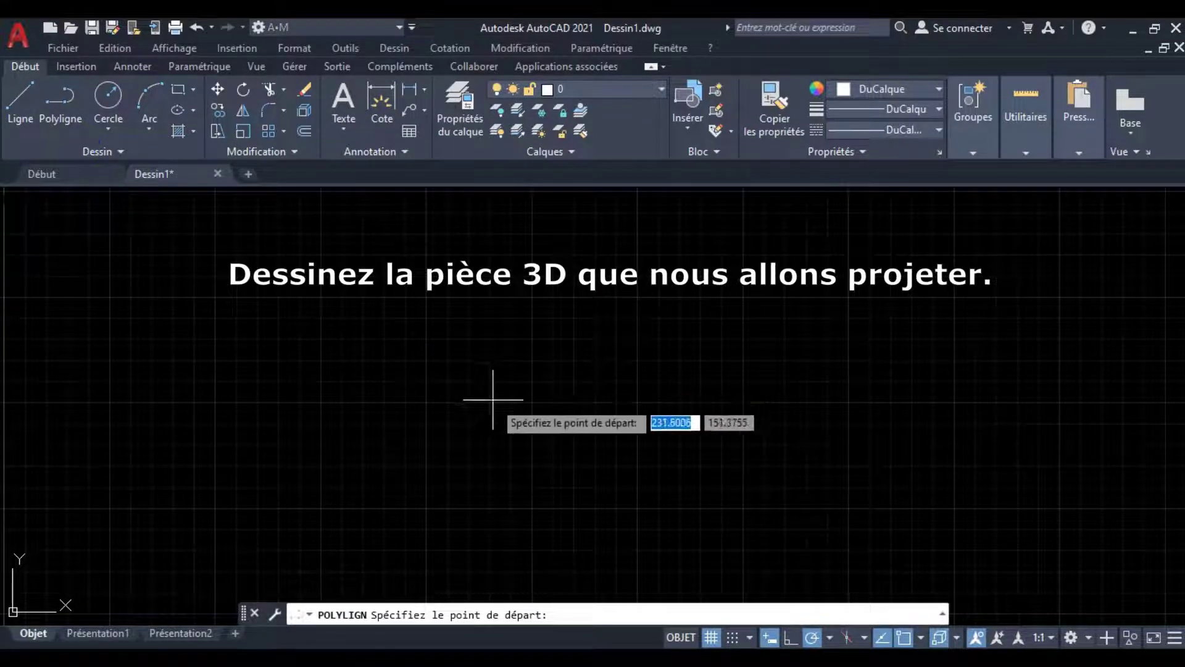
left_click(481, 419)
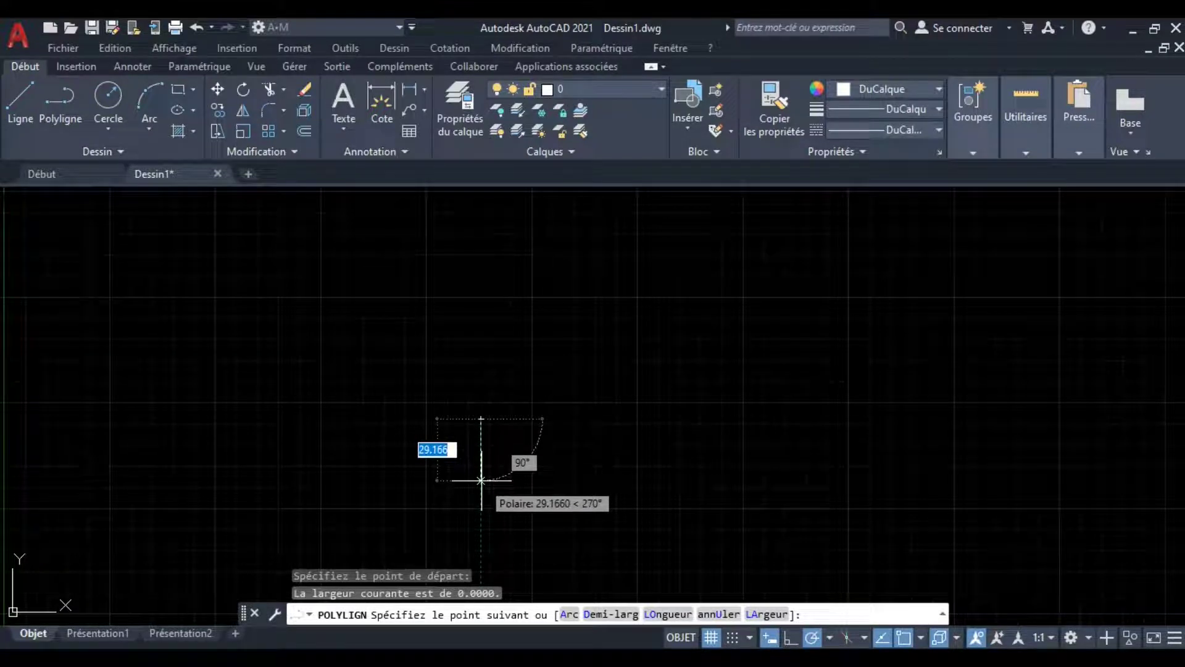
type("40")
key("Return")
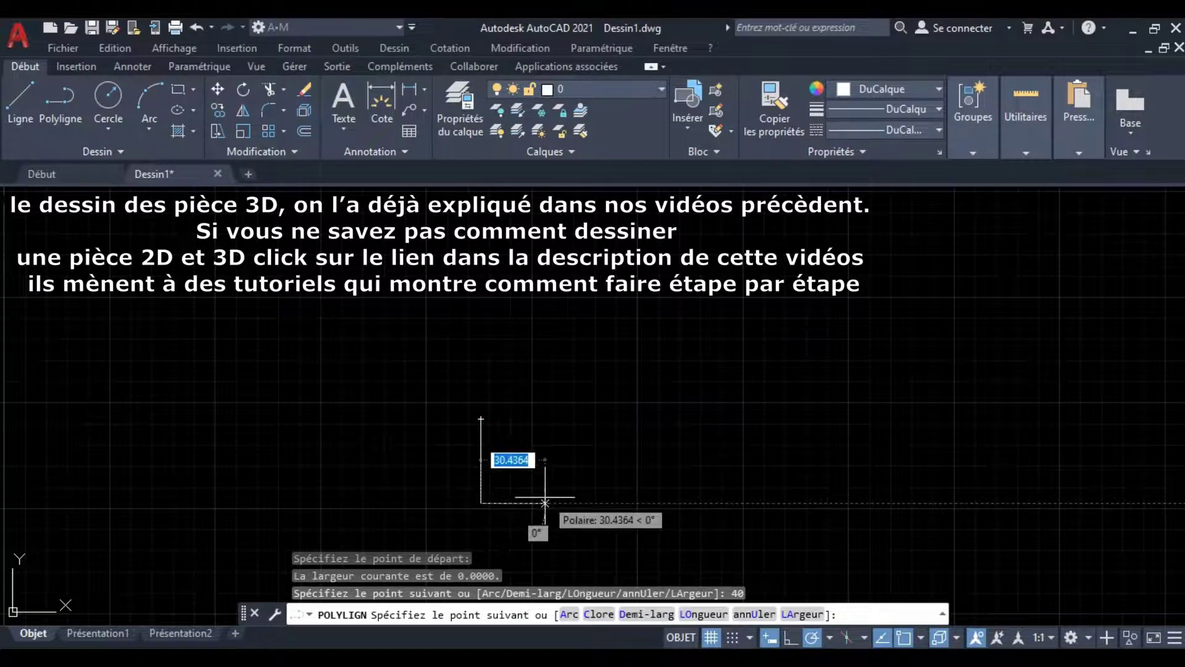
type("2")
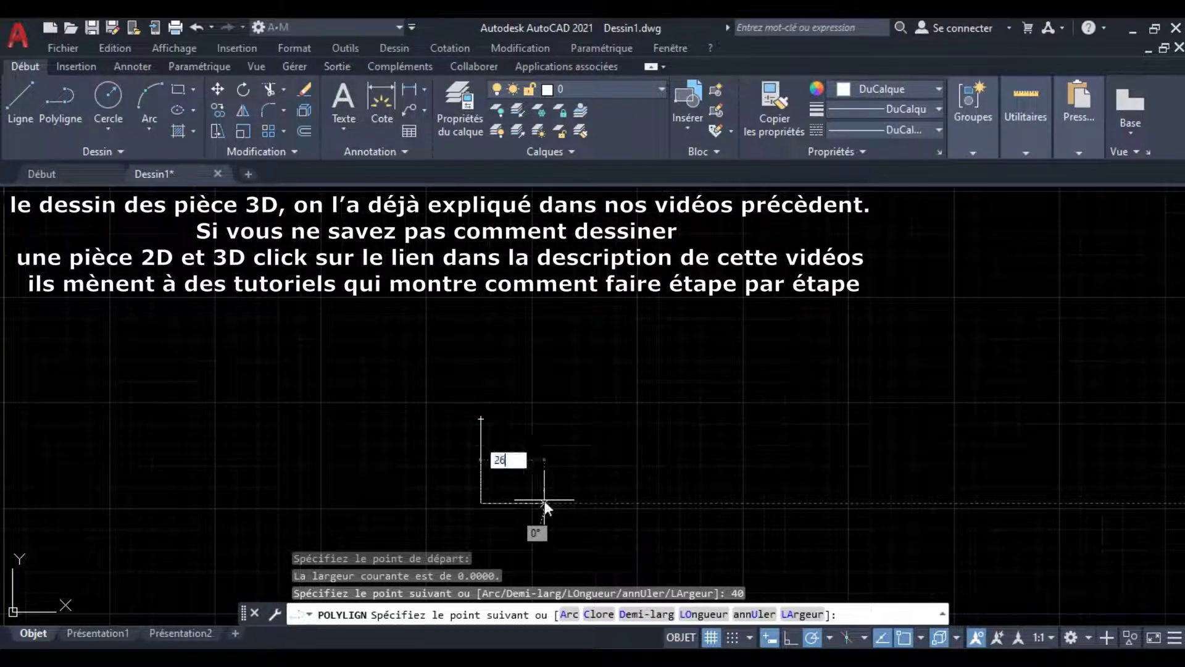
type("6")
key("Return")
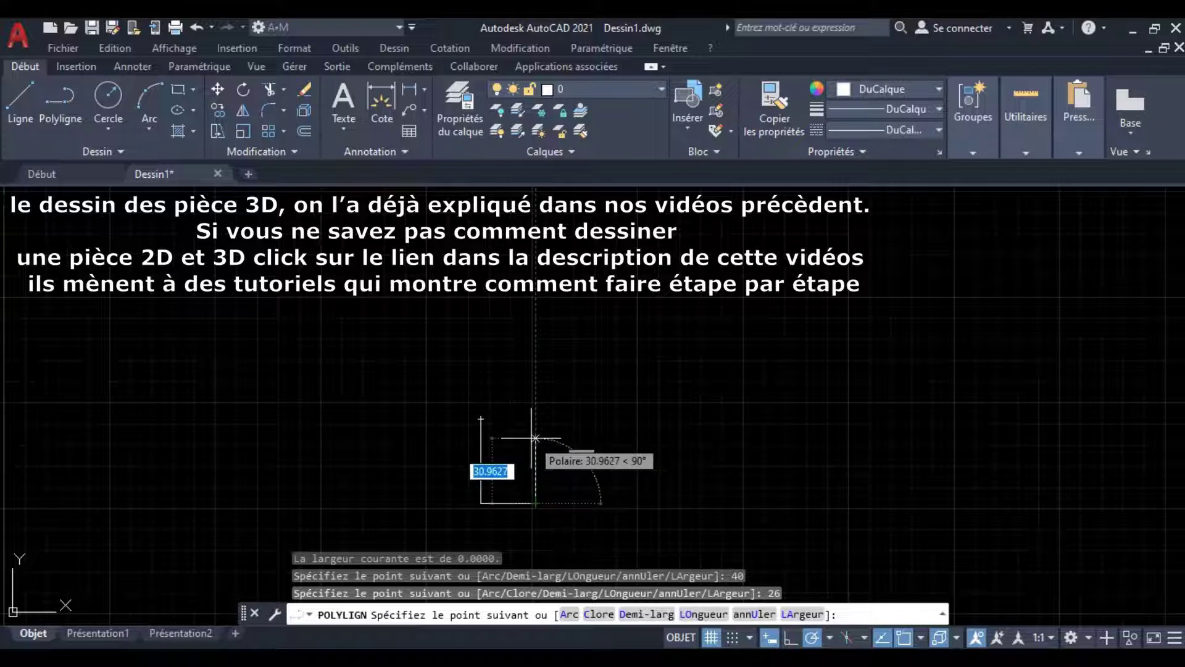
- Continue the polyline 22 units up and 52 units right, returning straight down to the baseline to form the bottom notch
type("22")
key("Return")
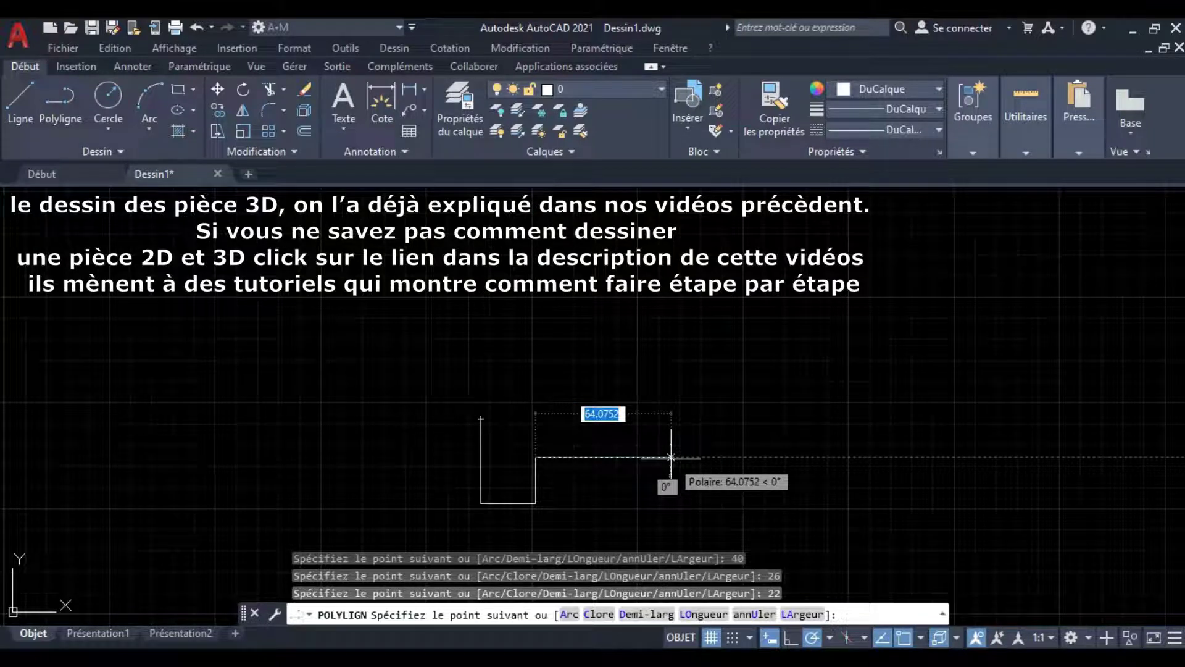
type("52")
key("Return")
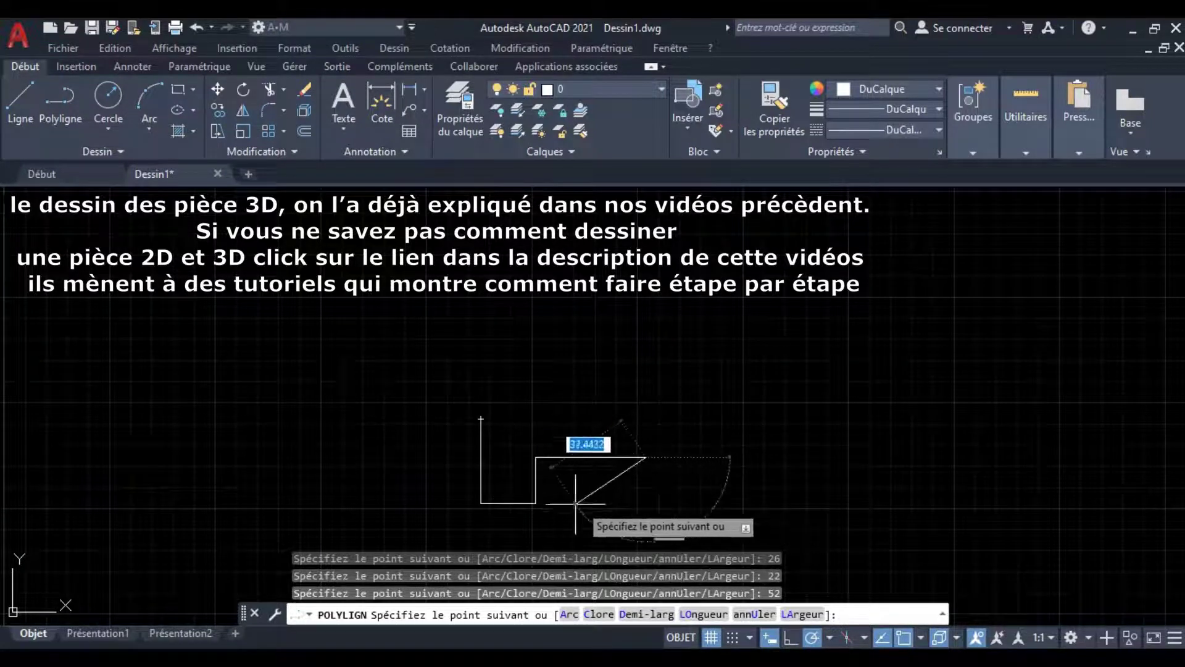
left_click(646, 504)
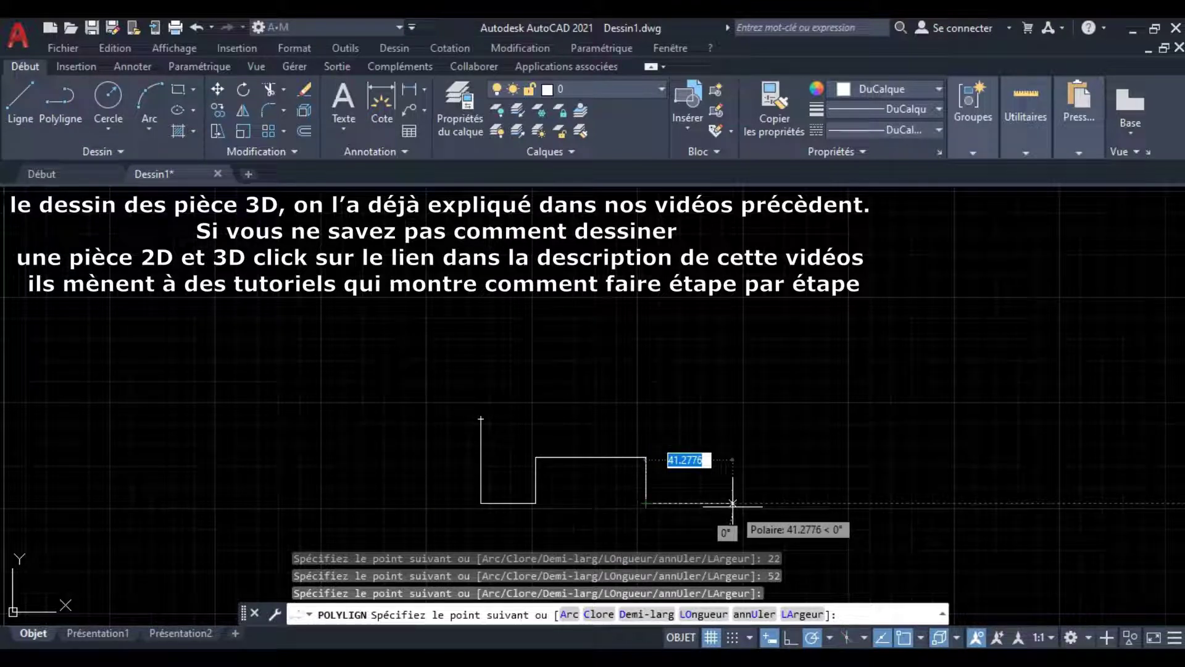
- Extend the base 47 units to the right, go straight up to the start point's level, and return 35 units left
type("47")
key("Return")
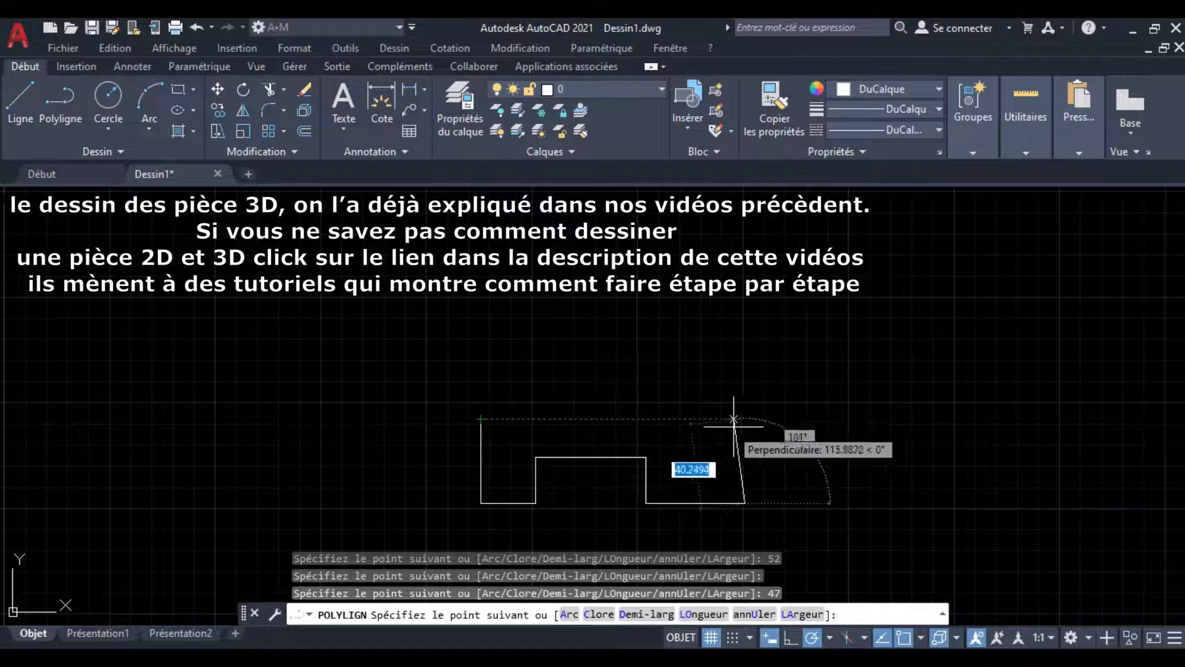
left_click(745, 419)
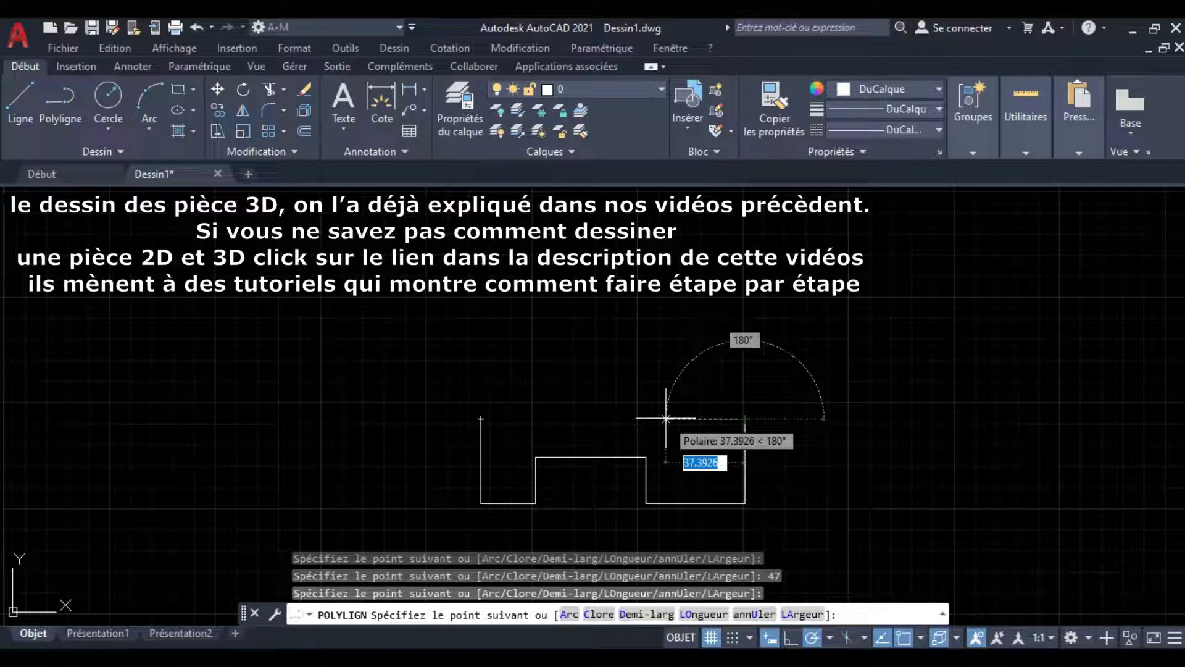
type("35")
key("Return")
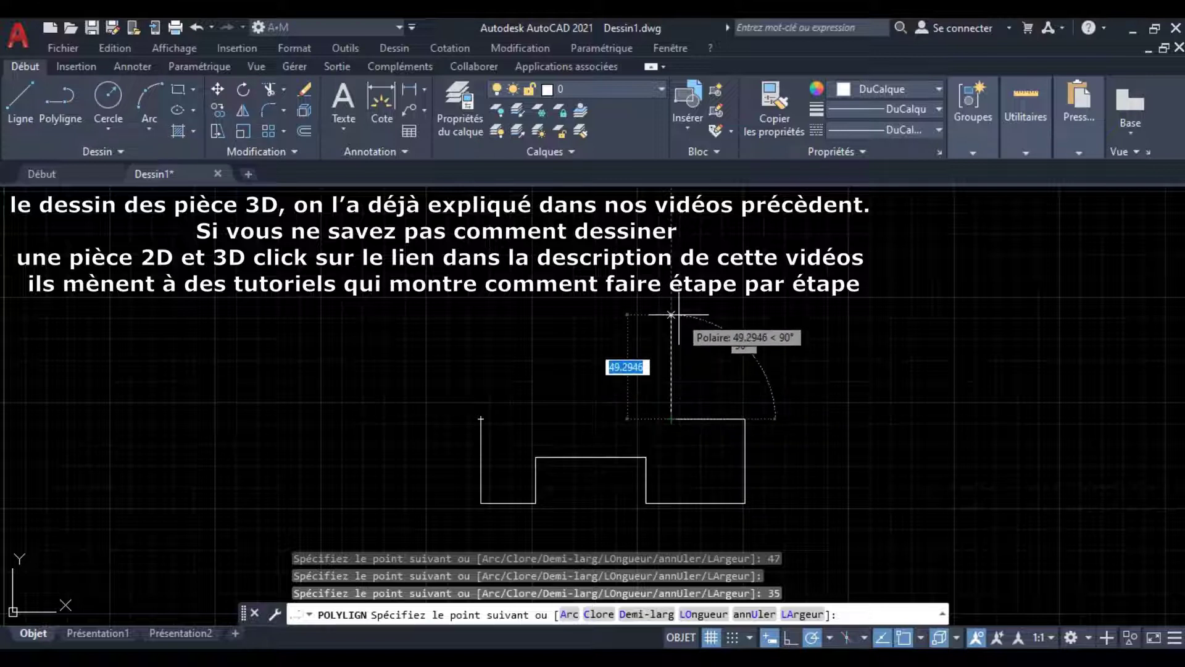
- Continue the polyline 70 units straight up, adding a 20-unit slanted corner segment at 140°
type("70")
key("Return")
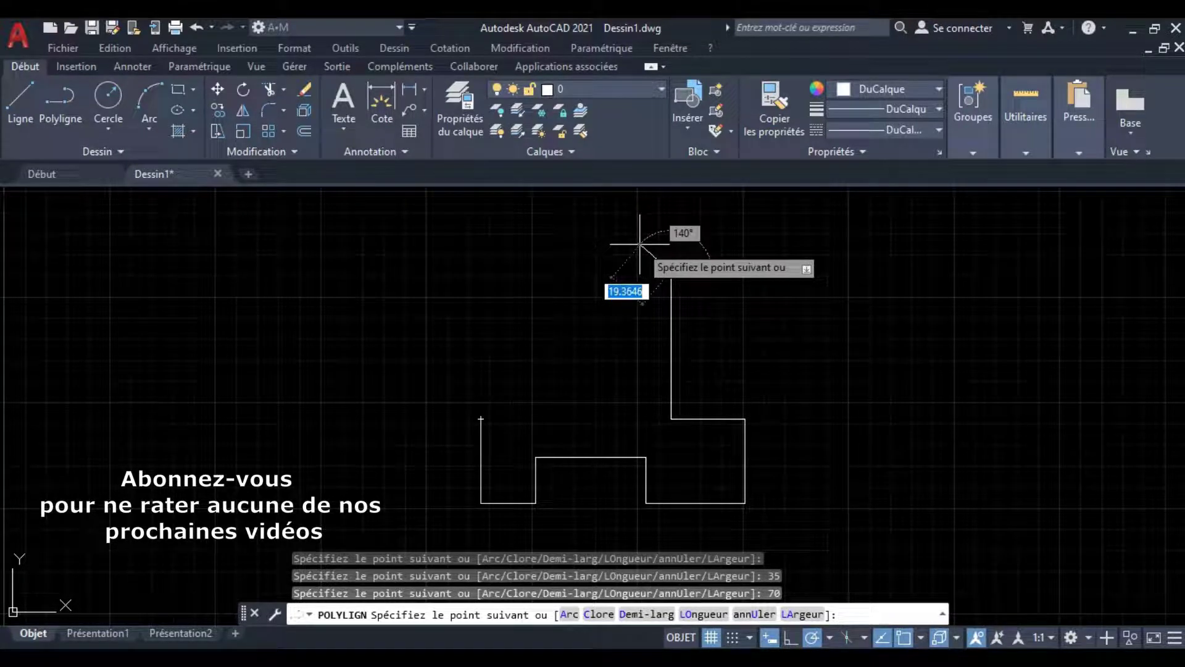
key("BackSpace")
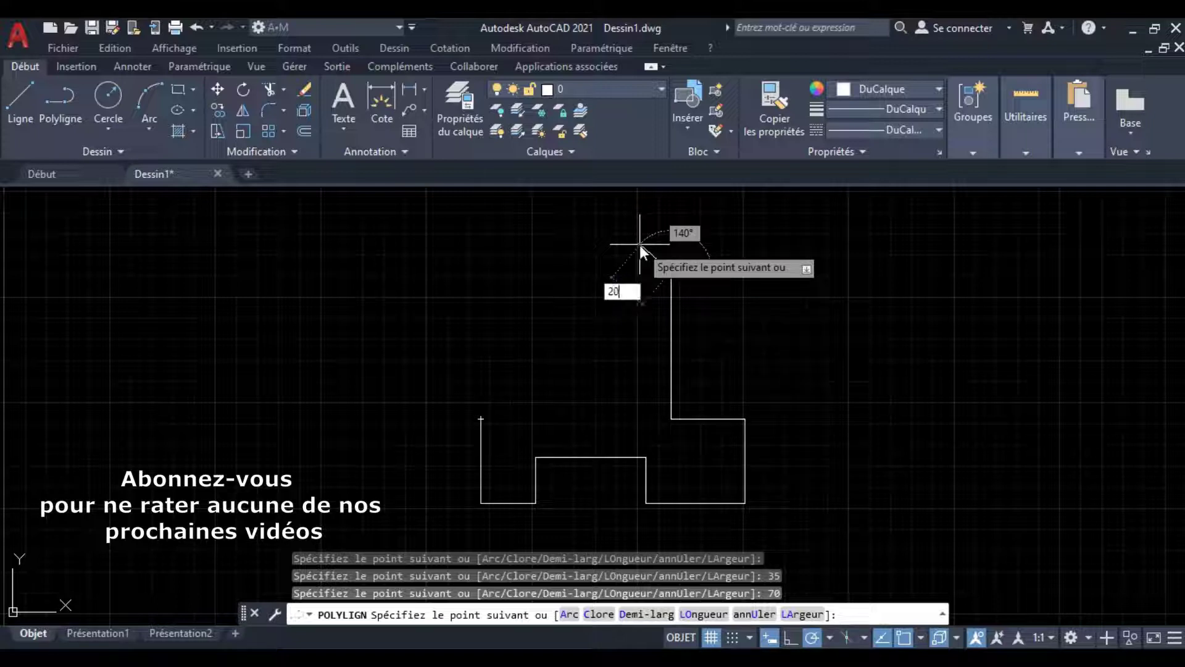
key("Return")
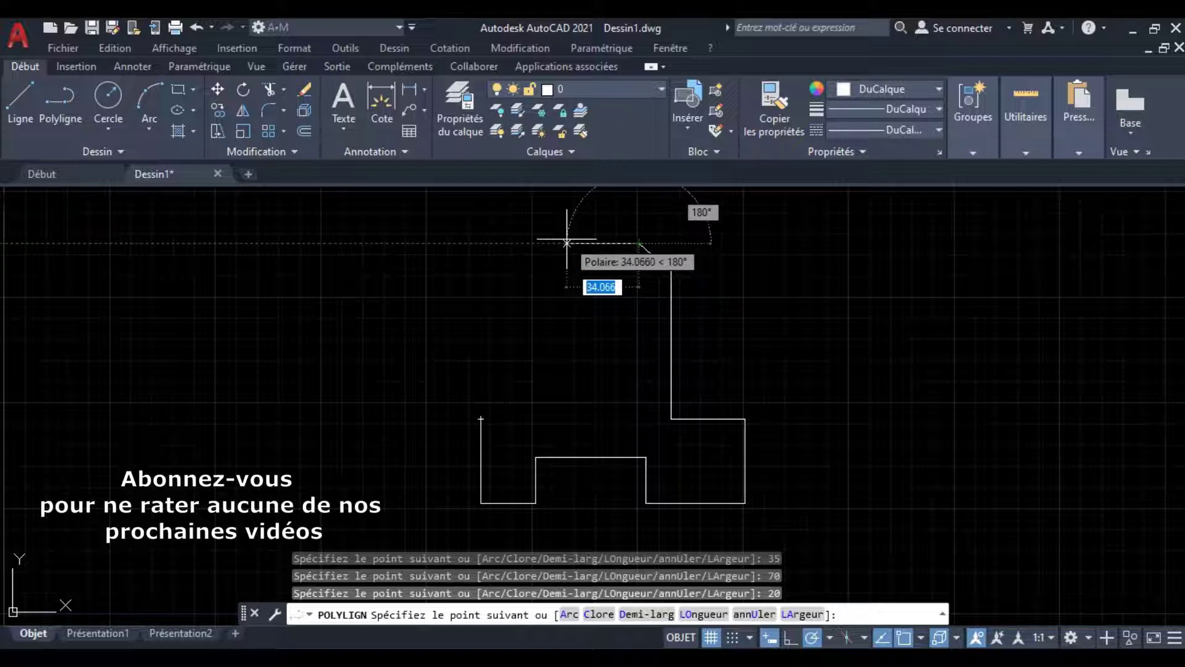
- Draw the 35-unit top edge to the left, slope down to the start point's level, and close the outline there
type("35")
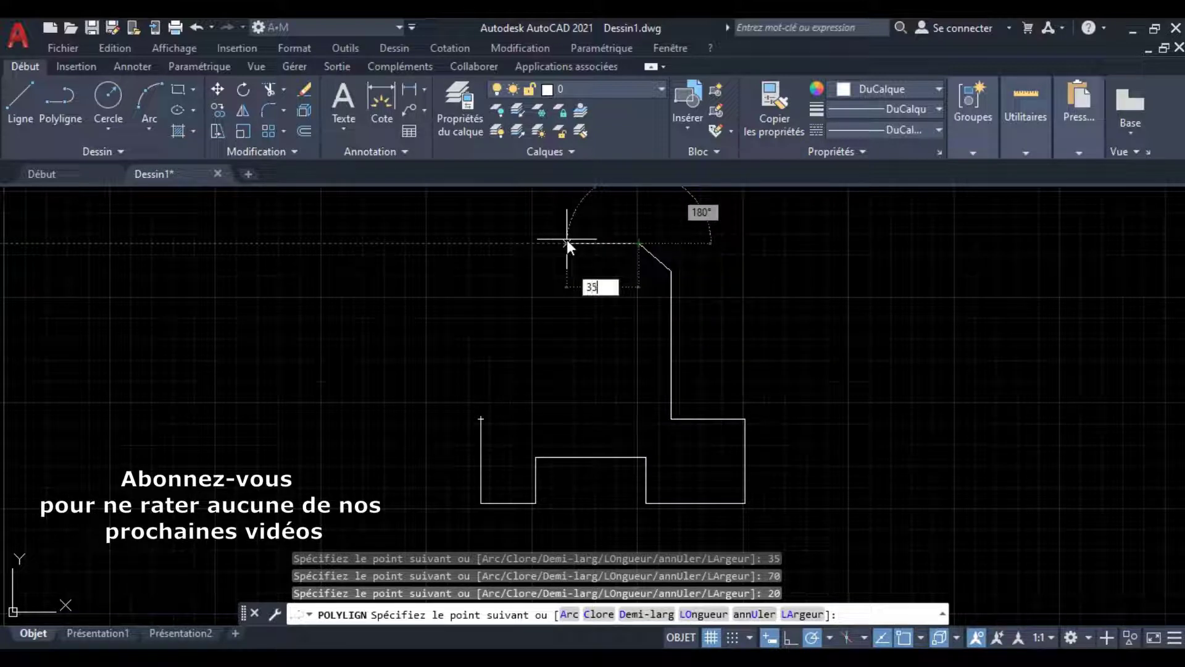
key("Return")
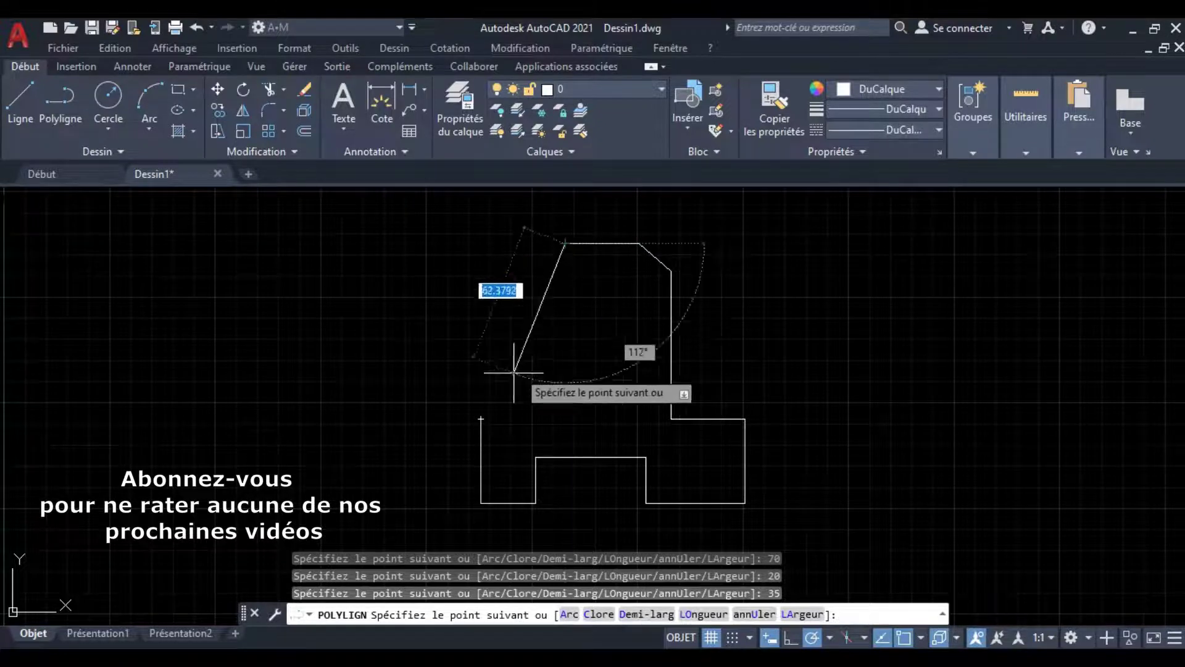
left_click(526, 418)
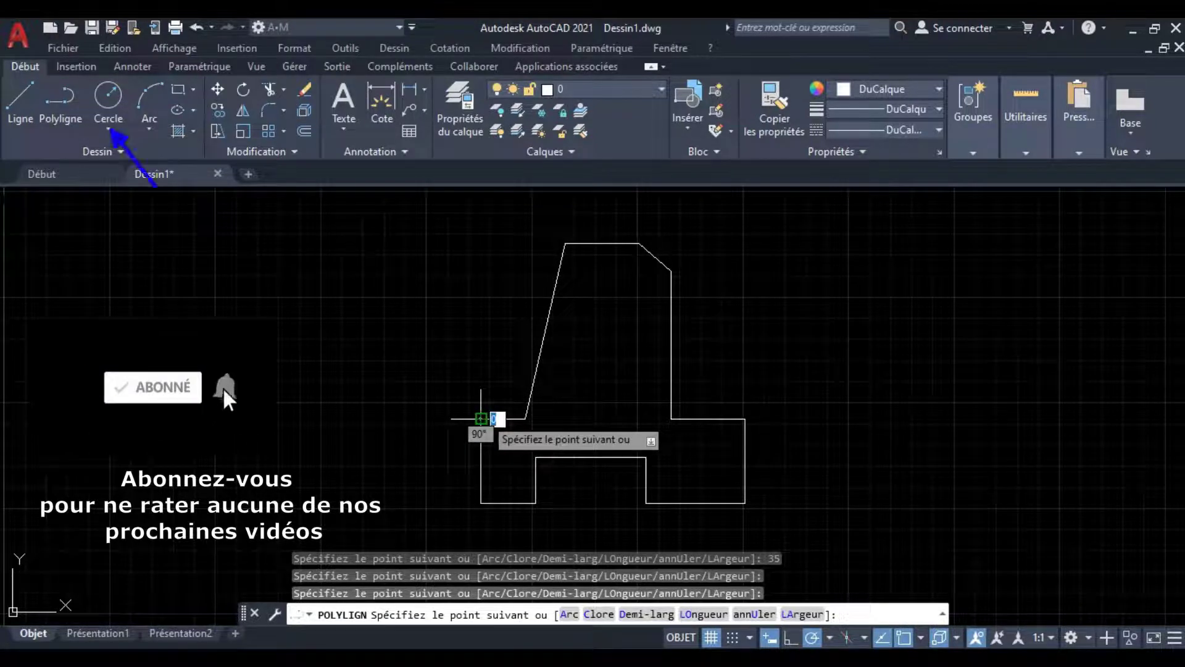
key("Escape")
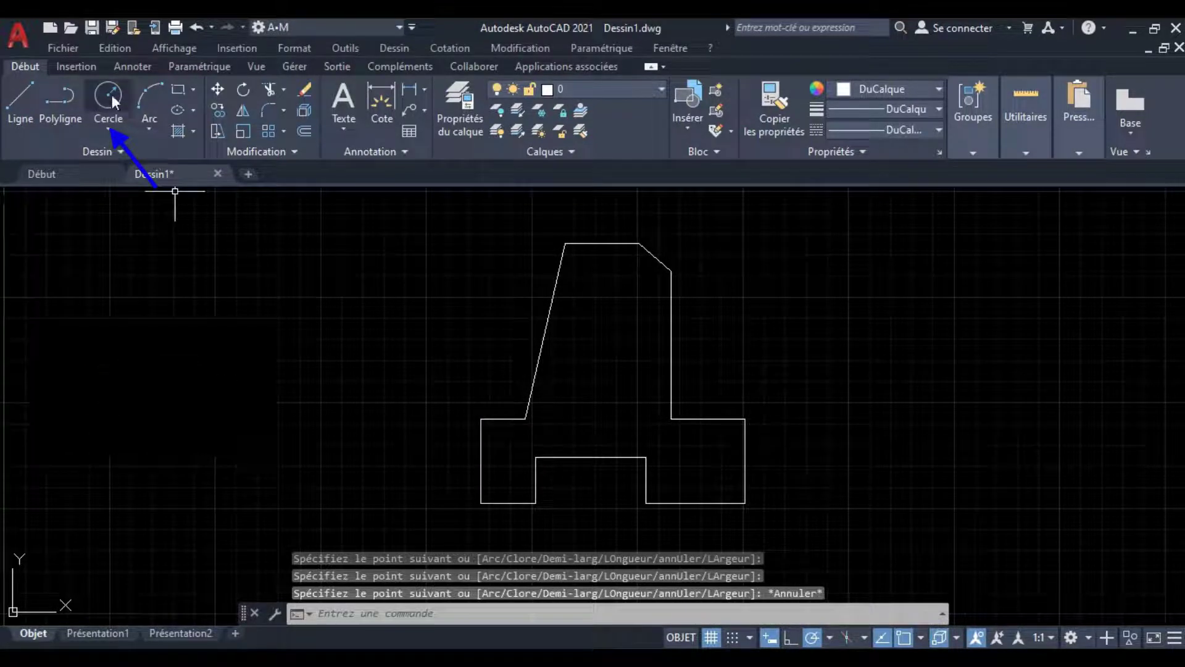
- Draw a circle freehand inside the upper part of the profile for the hole
left_click(108, 96)
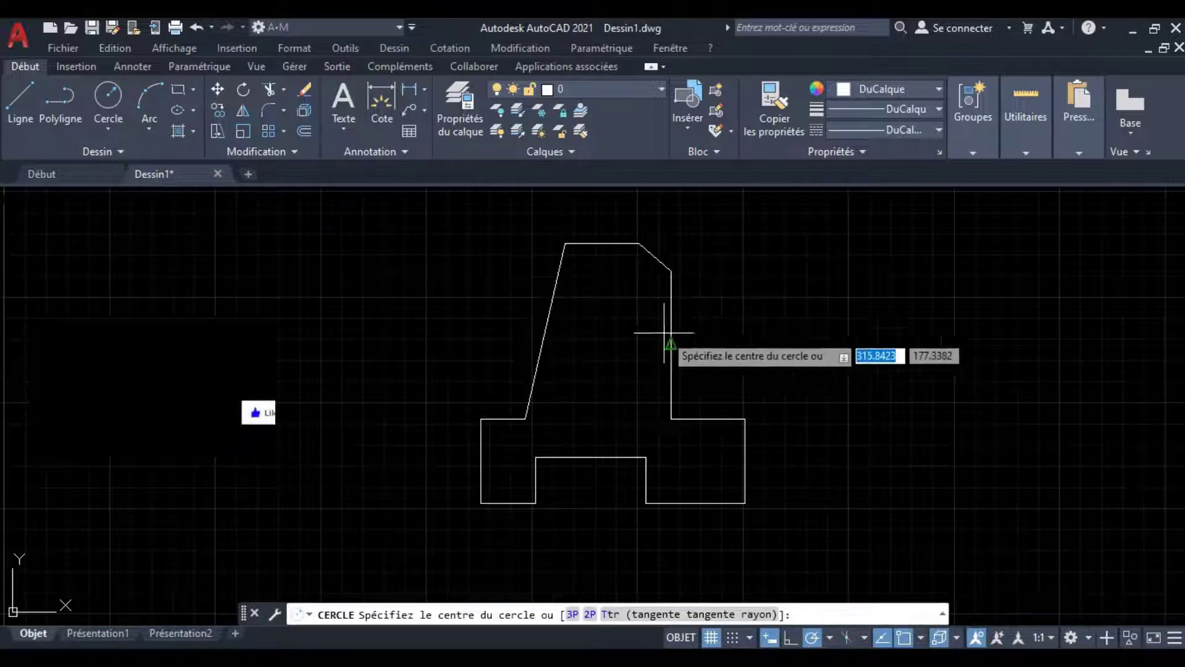
left_click(603, 321)
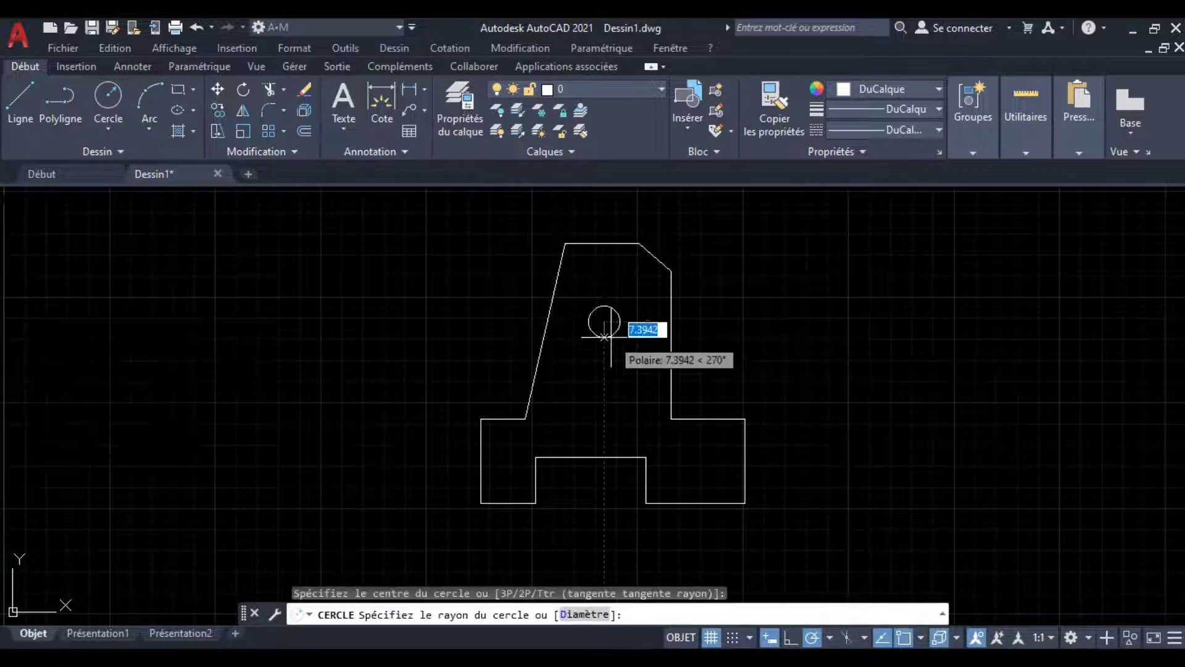
left_click(616, 345)
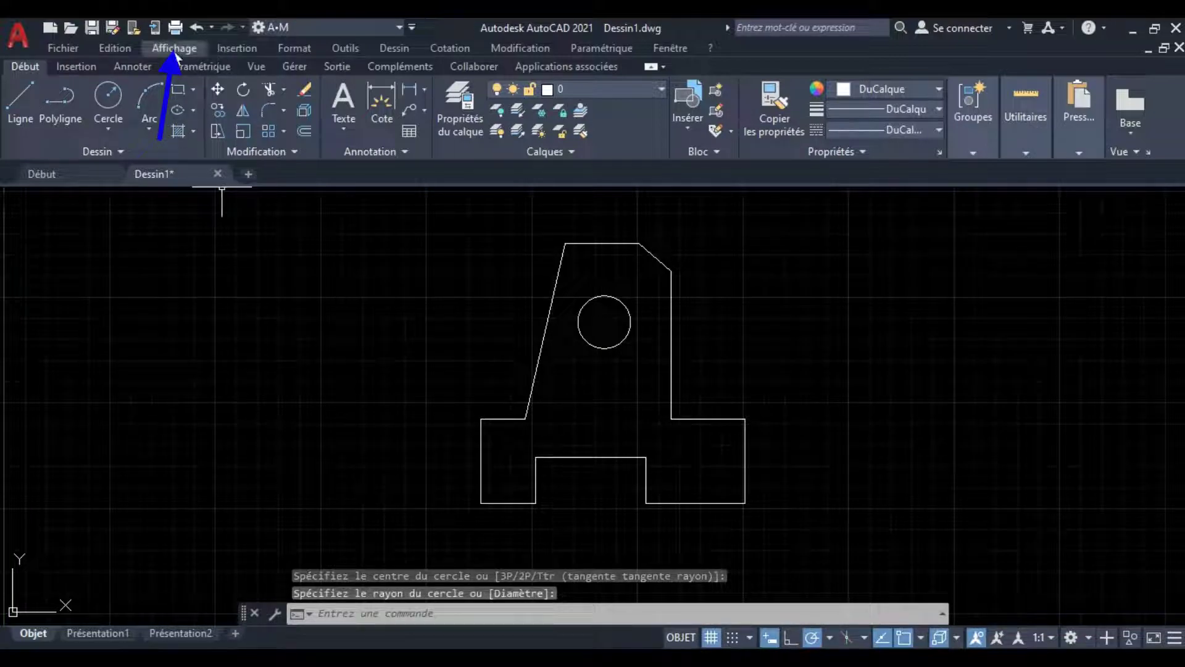
- Show the profile from the Isométrique S-O 3D viewpoint
left_click(175, 52)
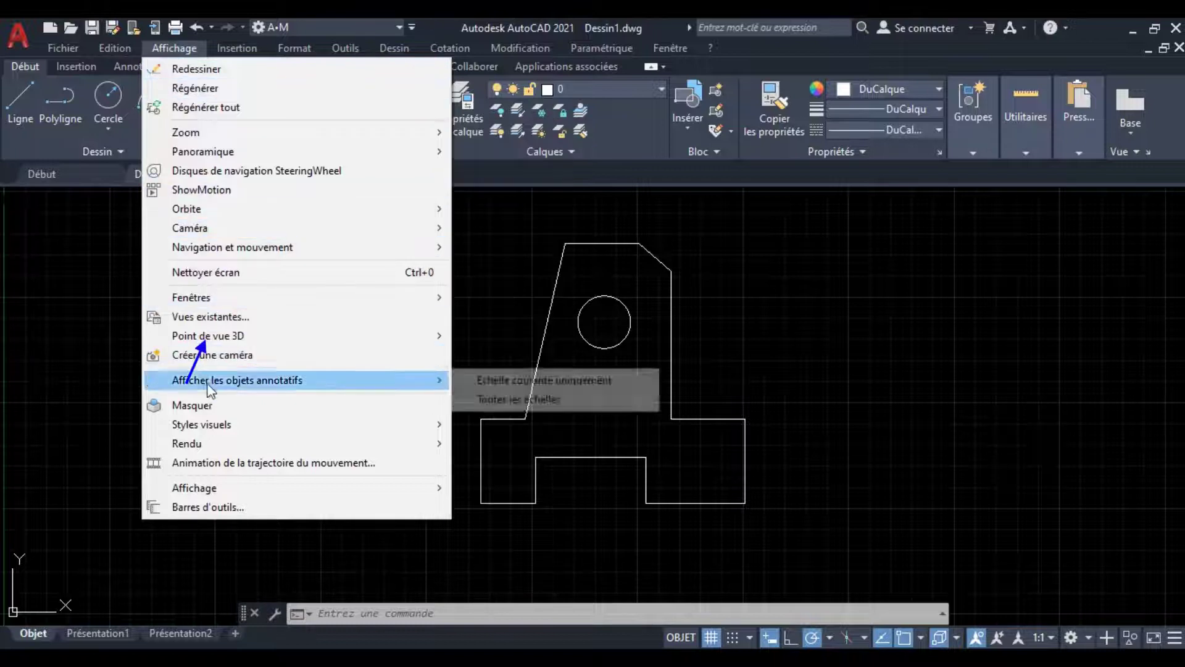
mouse_move(247, 486)
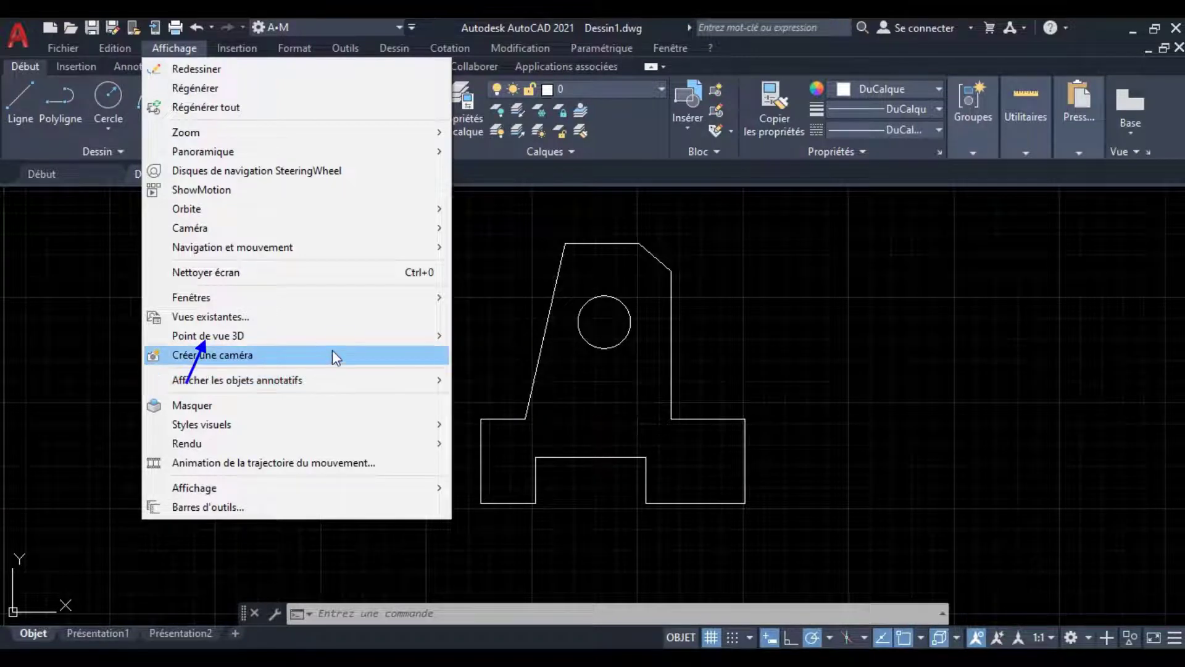
mouse_move(338, 343)
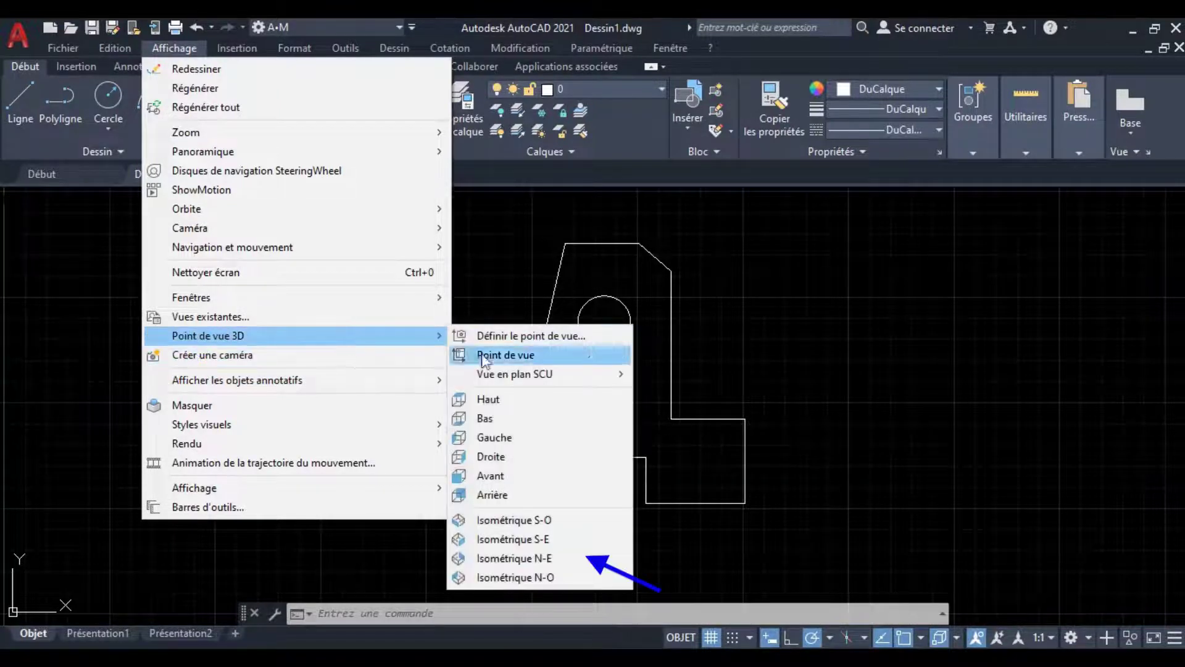
left_click(513, 519)
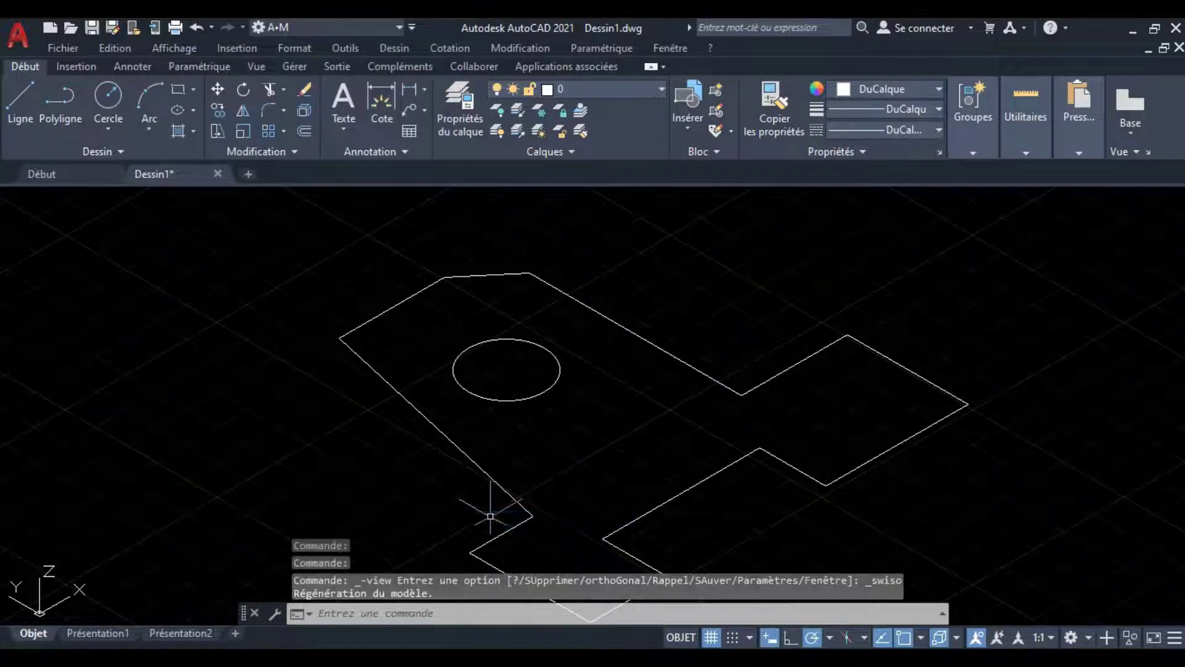
scroll(540, 402, "up", 5)
scroll(539, 408, "down", 7)
scroll(538, 408, "down", 2)
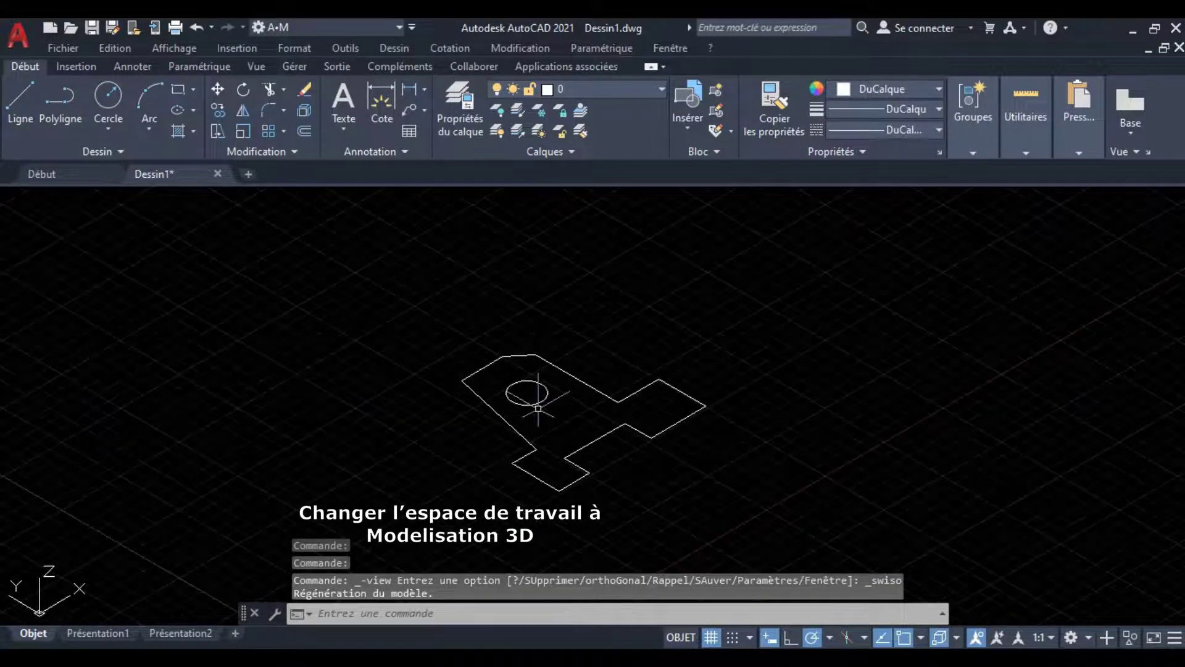
- Switch the workspace to Modélisation 3D
left_click(396, 30)
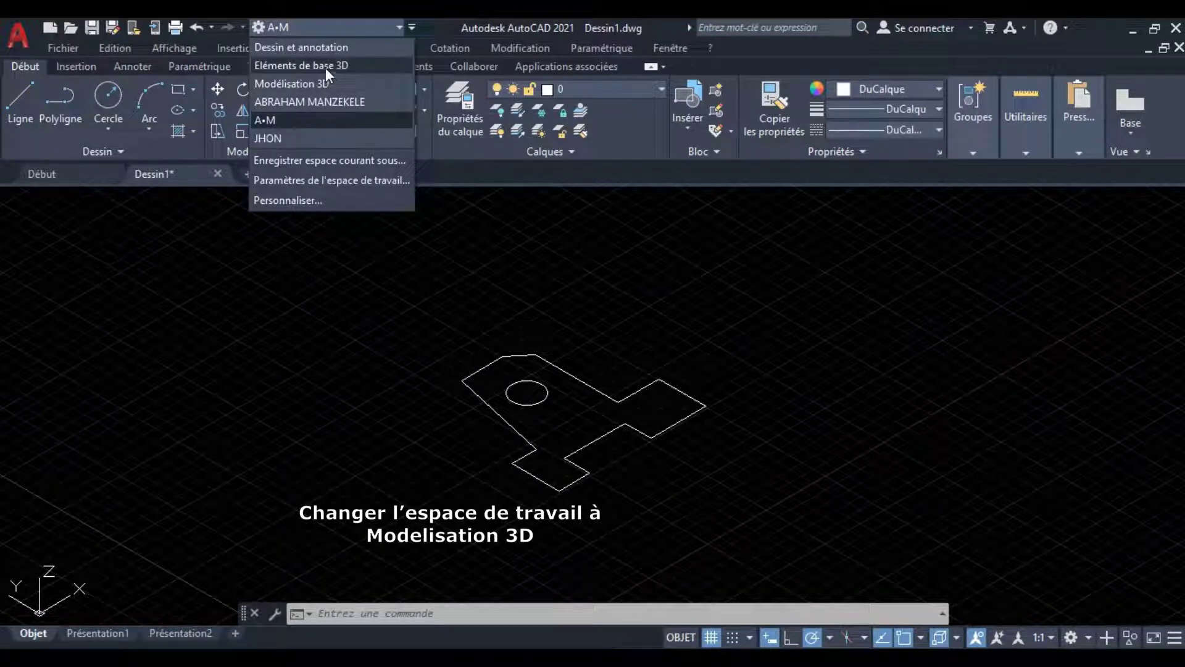
left_click(323, 86)
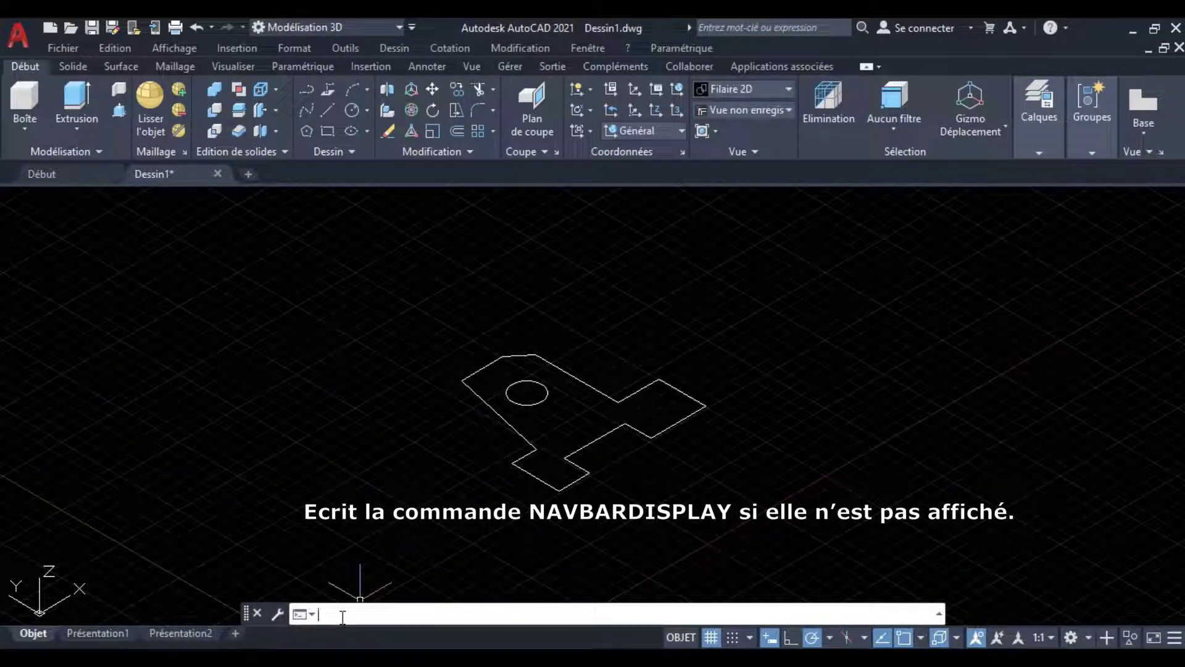
- Turn on the navigation bar by setting NAVBARDISPLAY to 1, and orbit the model to view the profile more from above
type("VSWHEEL")
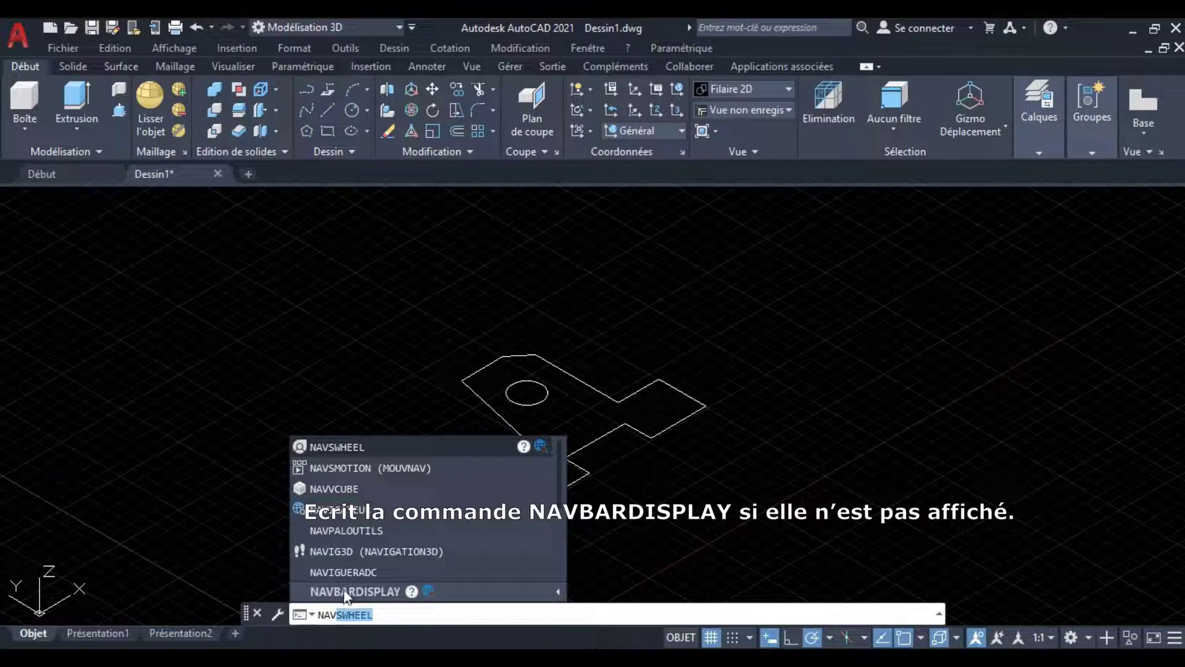
left_click(346, 592)
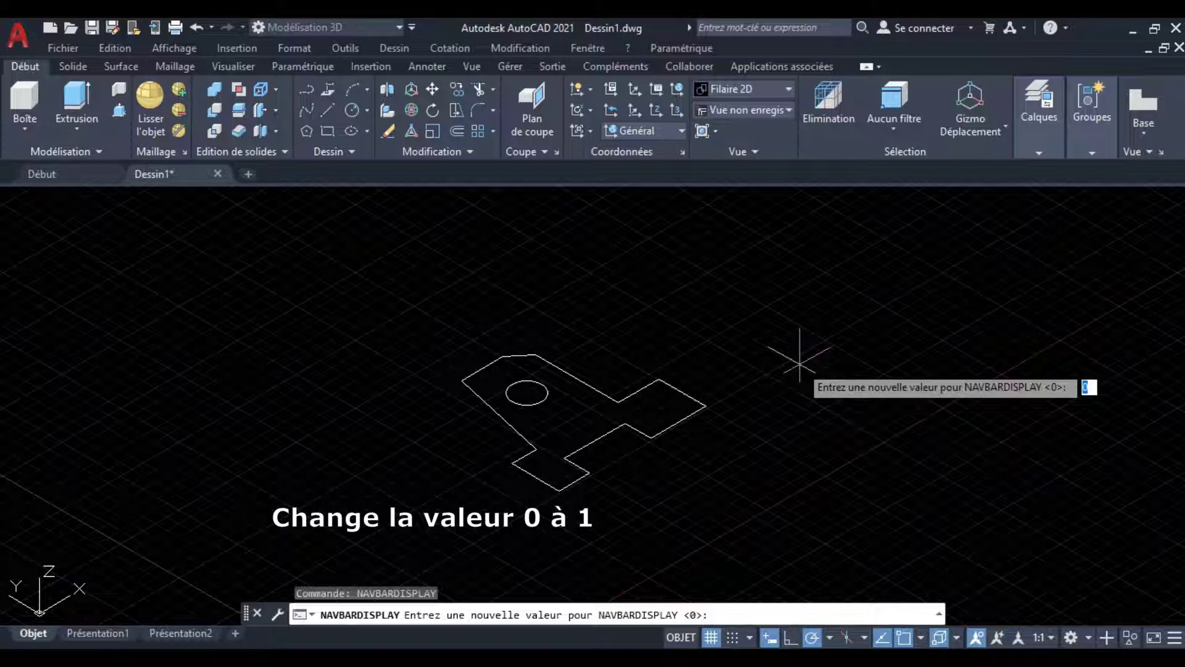
type("1")
key("Return")
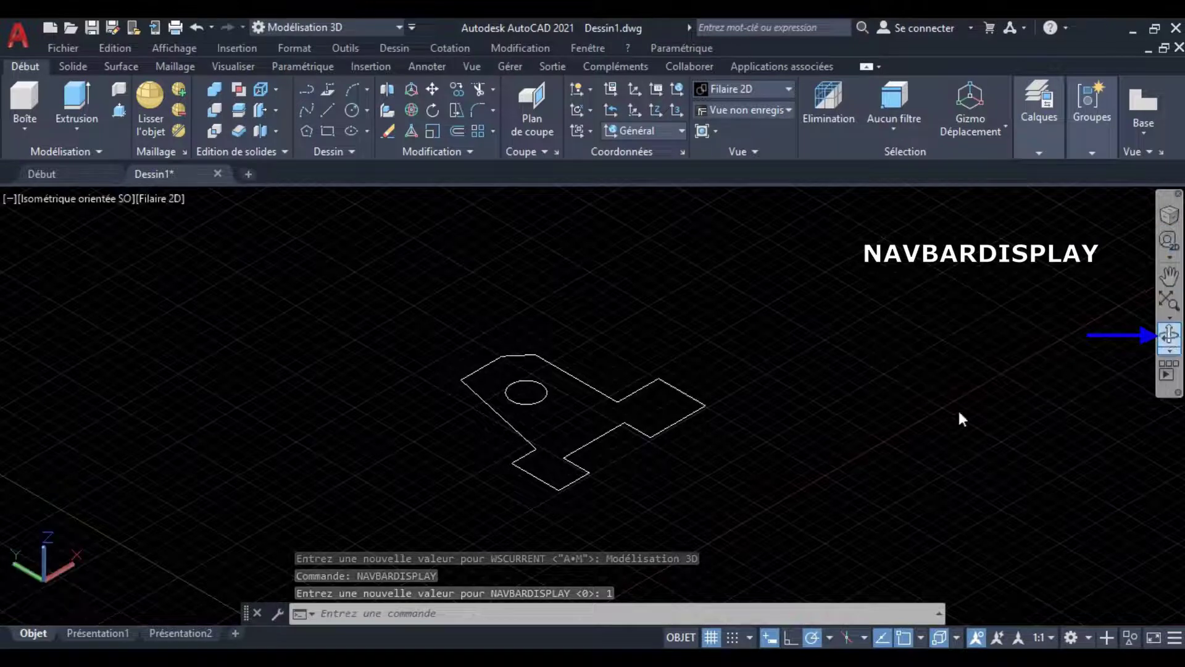
left_click_drag(828, 442, 816, 485)
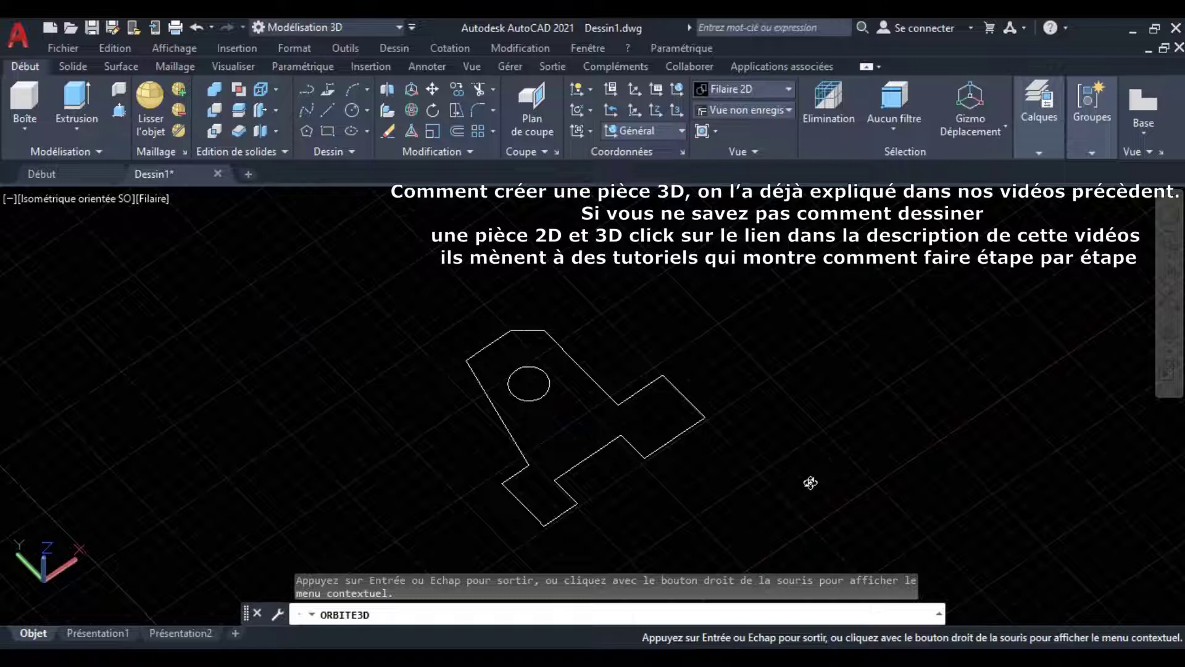
key("Escape")
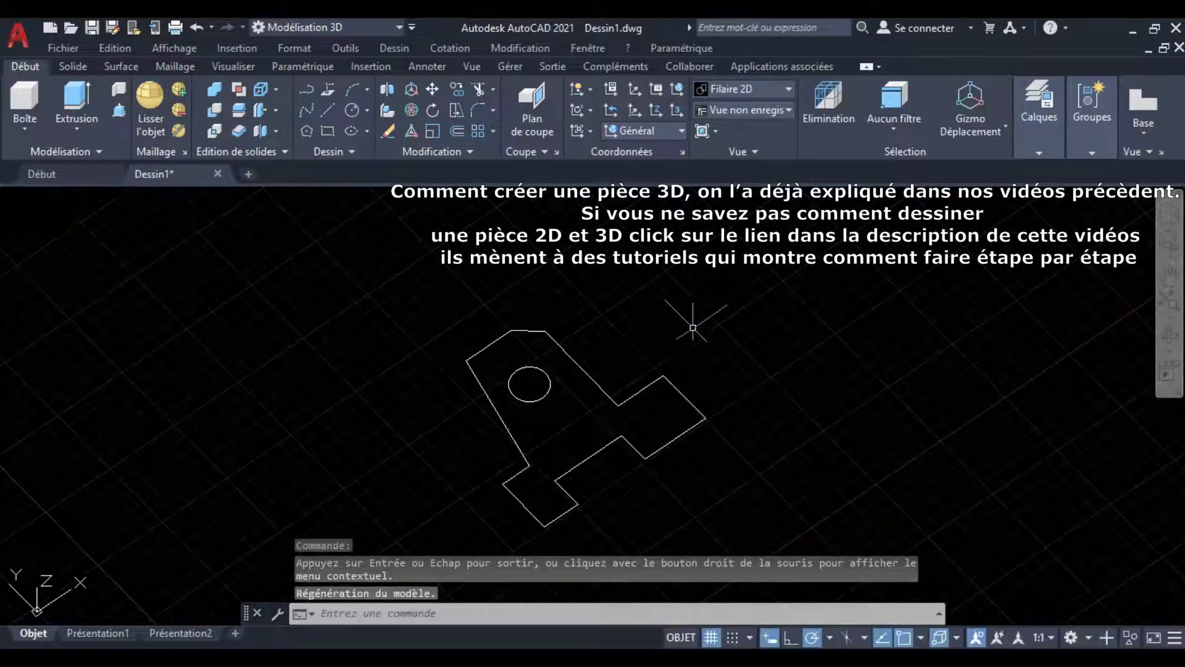
- Extrude the profile and its inner circle together to a height of 80
mouse_move(703, 322)
left_mouse_down()
mouse_move(677, 493)
mouse_move(573, 542)
mouse_move(419, 492)
mouse_move(327, 301)
left_mouse_up()
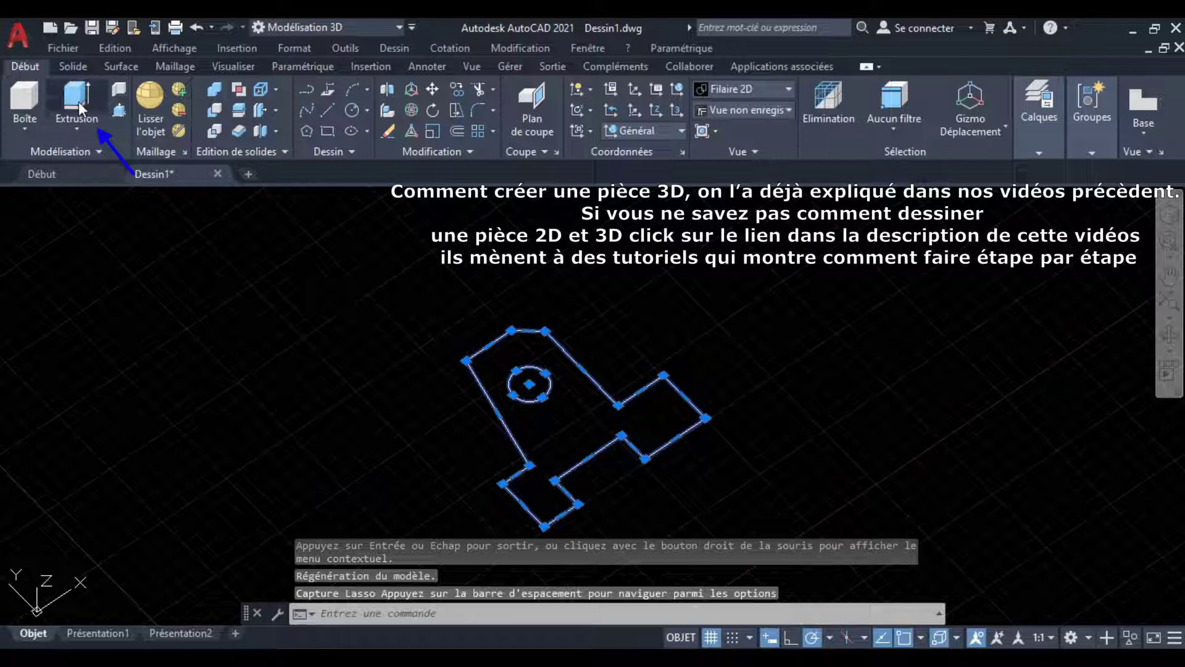
left_click(79, 102)
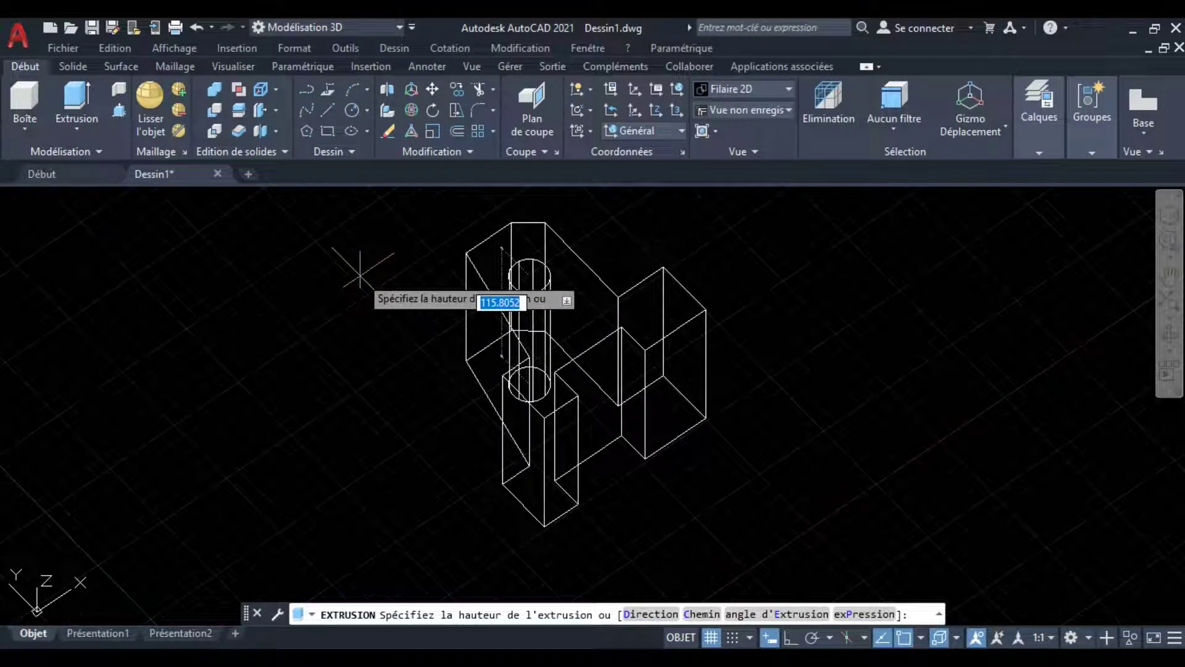
type("80")
key("Return")
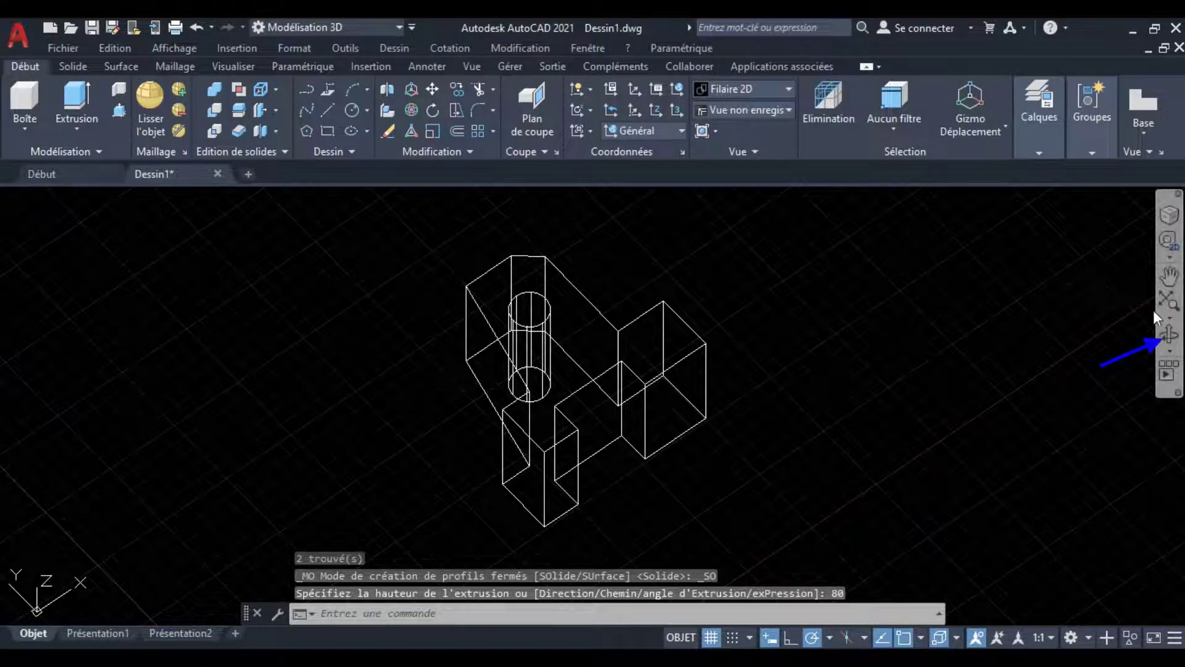
- Orbit the extruded part to a nearly top-down view and display it in the Conceptuel visual style
left_click(1170, 334)
left_click_drag(926, 379, 856, 493)
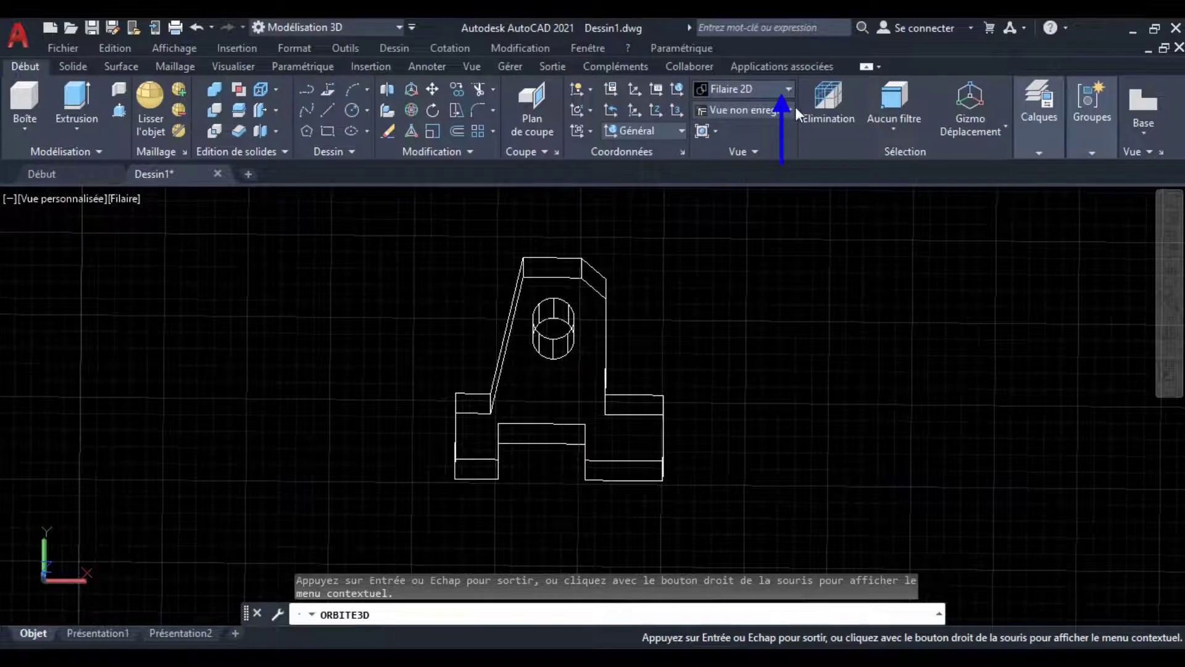
left_click(788, 88)
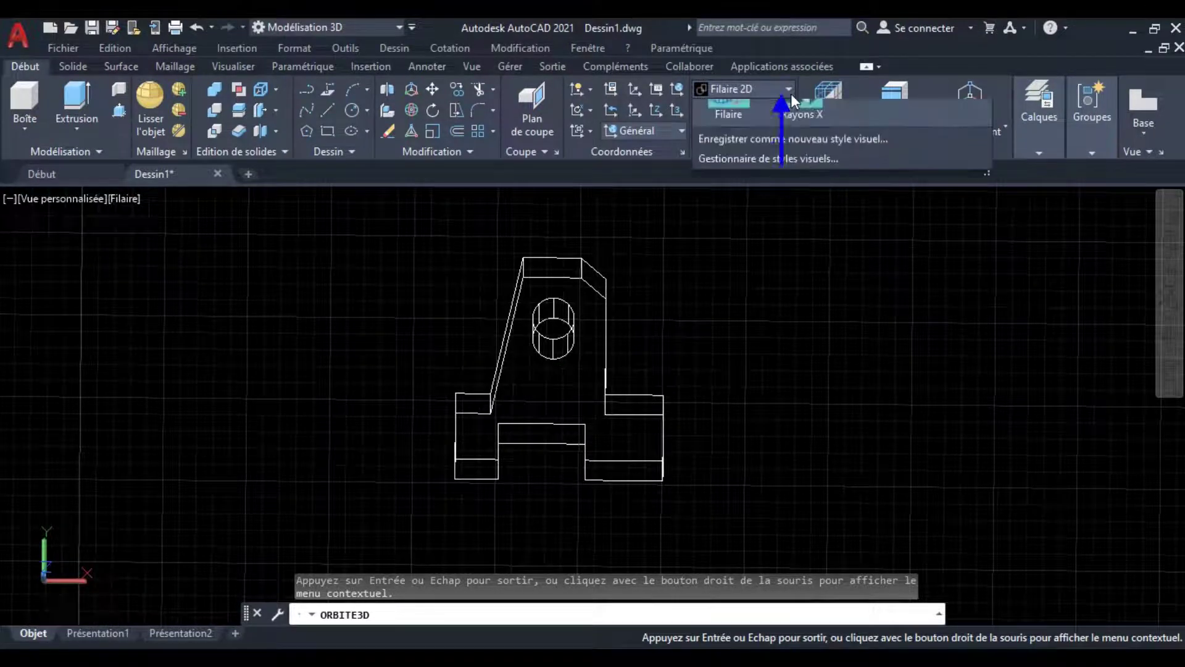
left_click(803, 139)
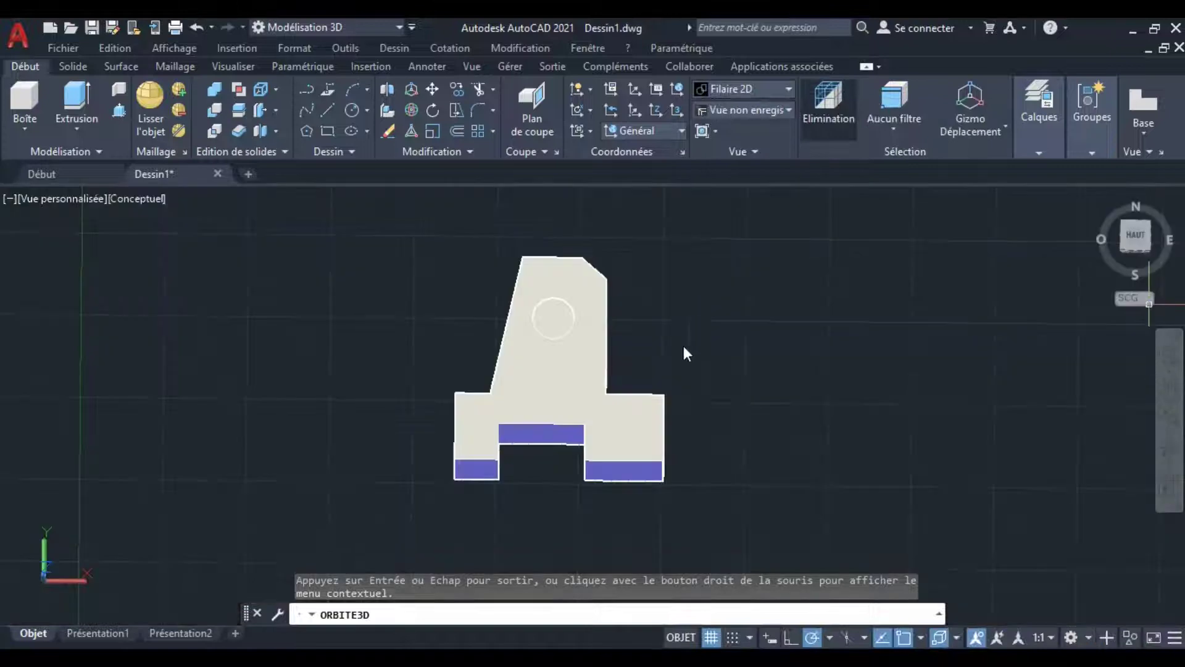
key("Escape")
key("Escape")
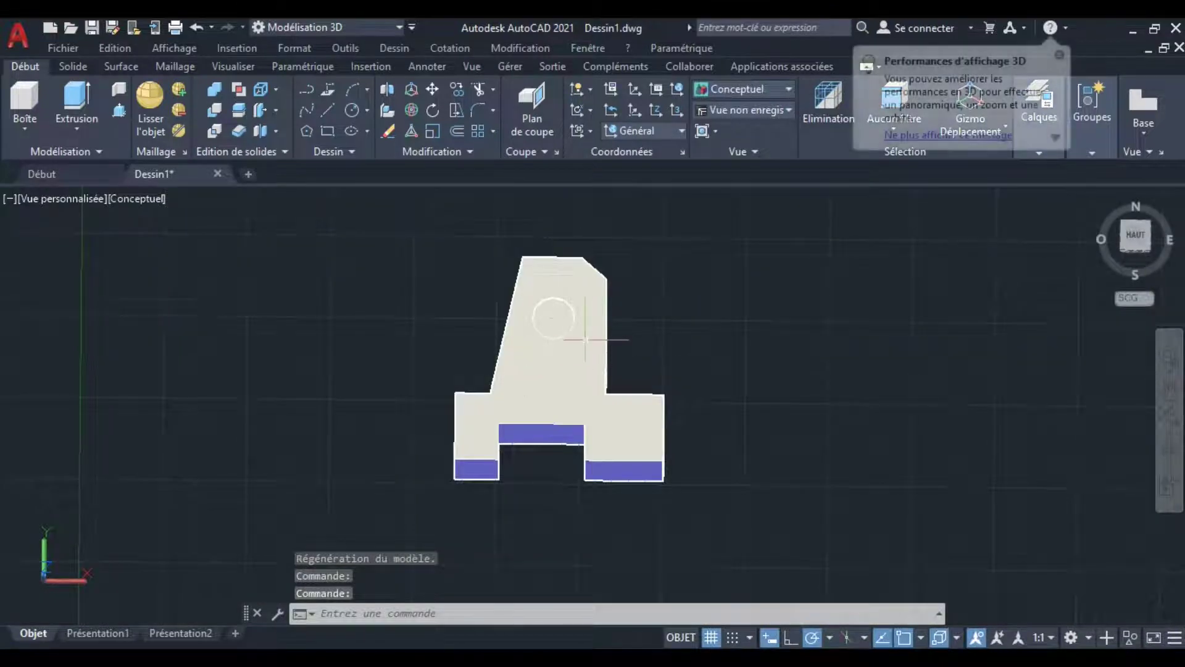
- Return the display to the Filaire 2D visual style and subtract the cylinder from the main body to cut the hole
left_click(780, 86)
left_click(745, 131)
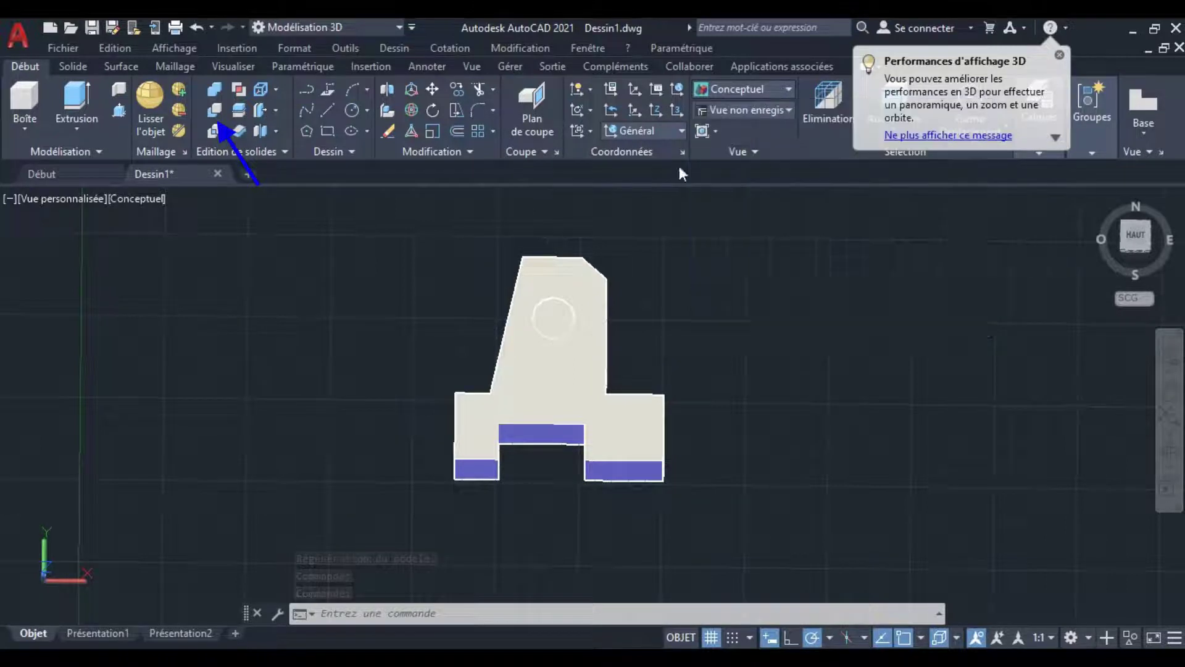
left_click(215, 111)
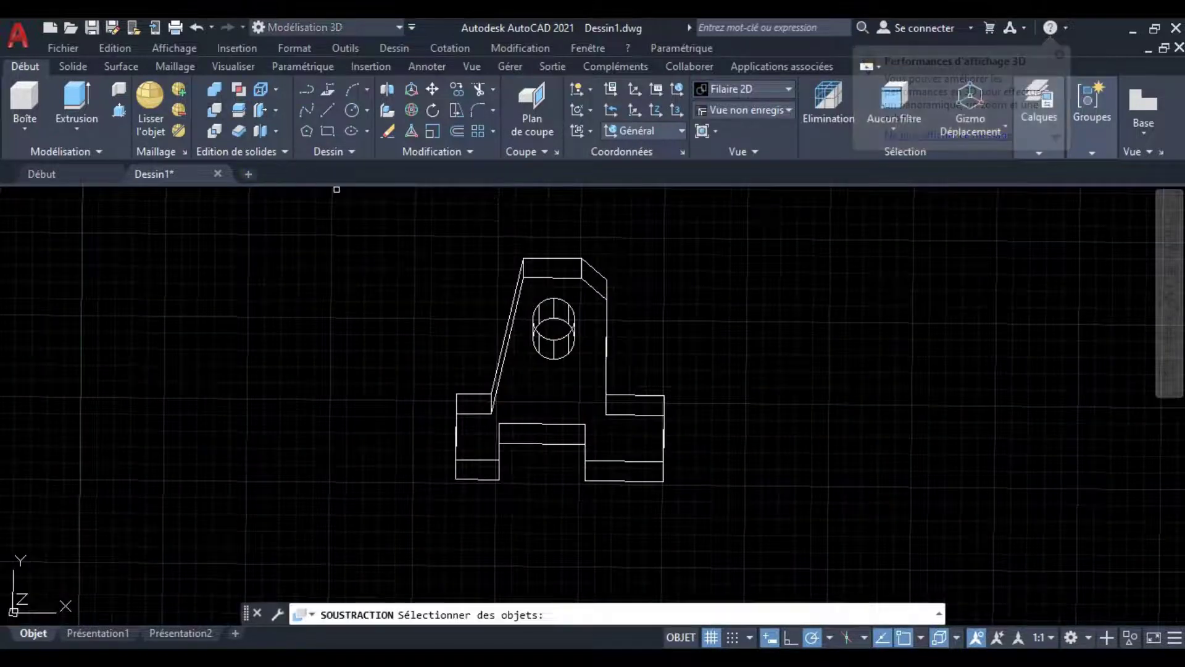
left_click(519, 278)
key("Return")
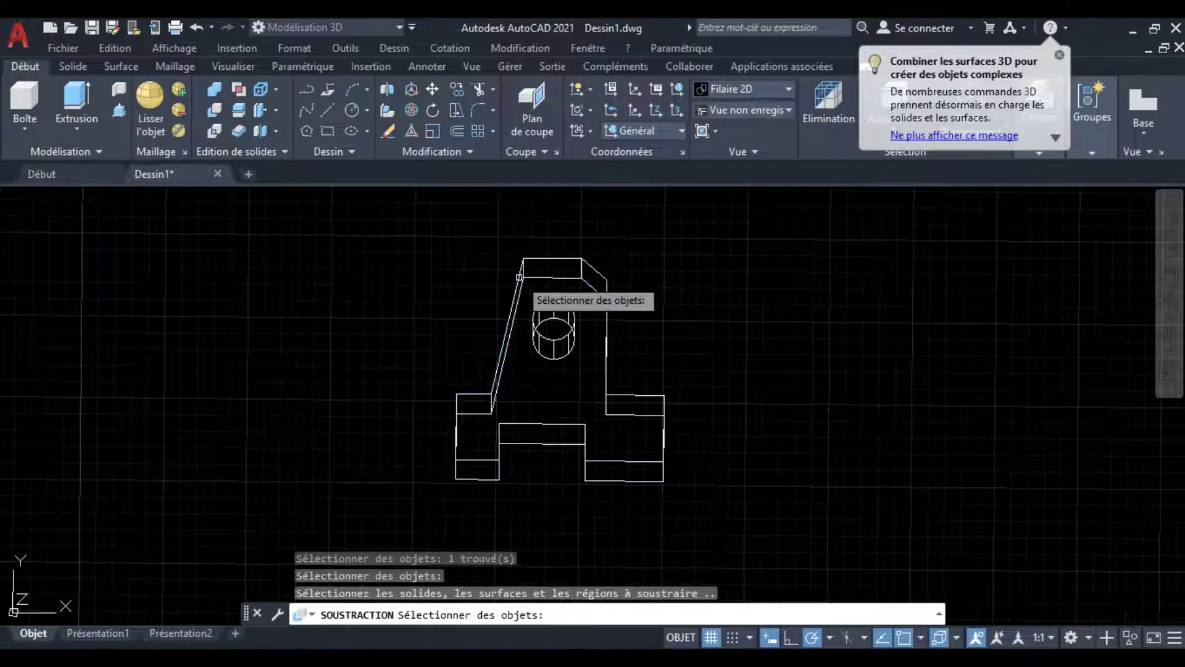
left_click(558, 341)
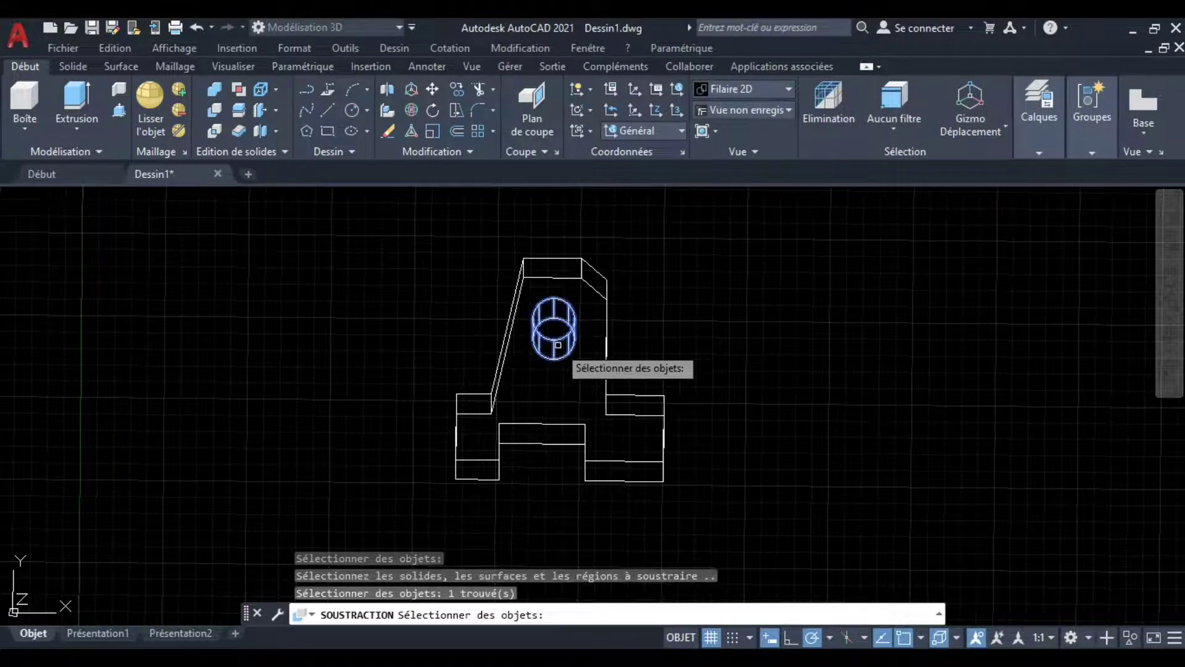
key("Return")
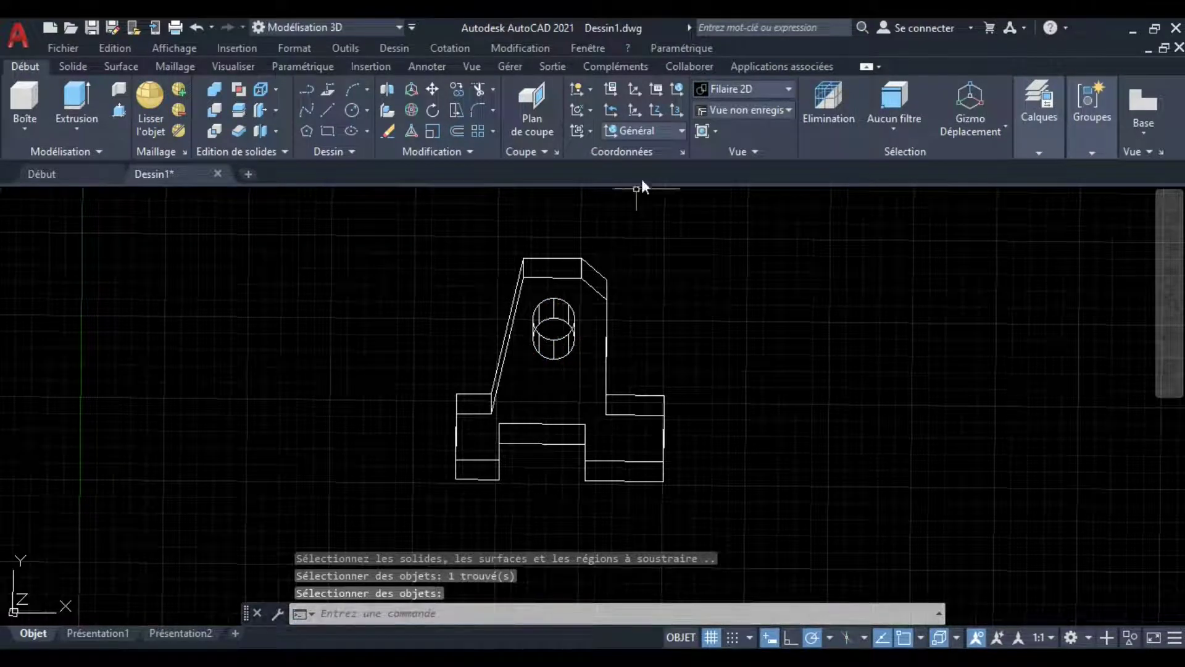
- Apply the Conceptuel visual style and orbit the part to show its front faces and the hole
left_click(787, 88)
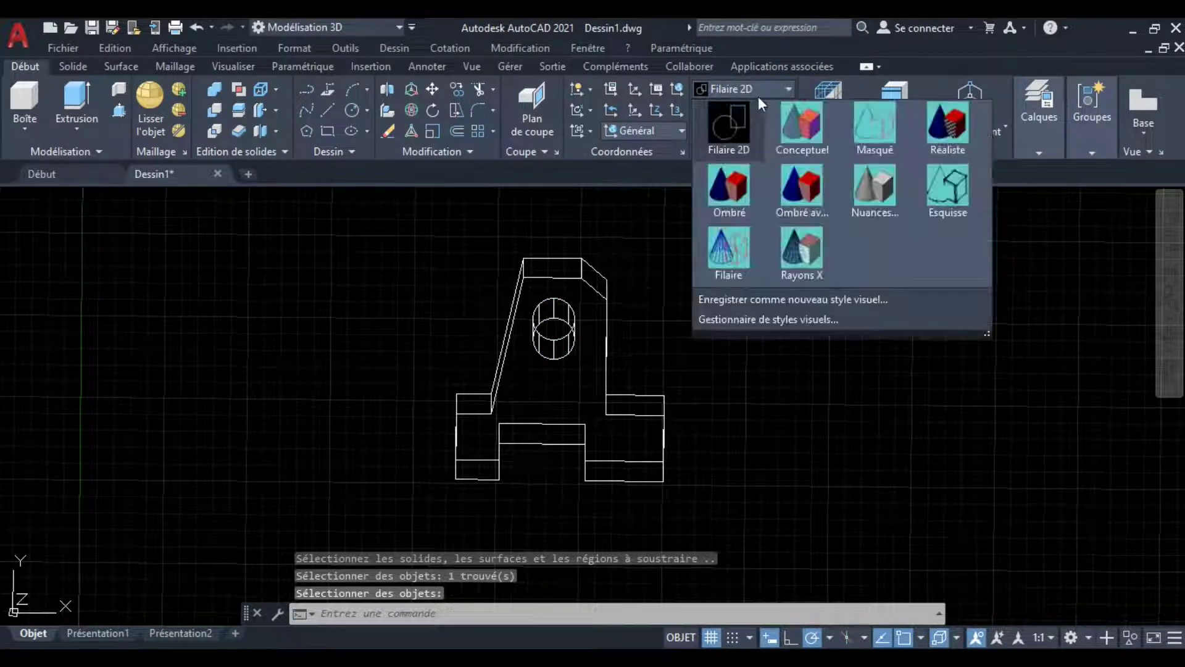
left_click(797, 127)
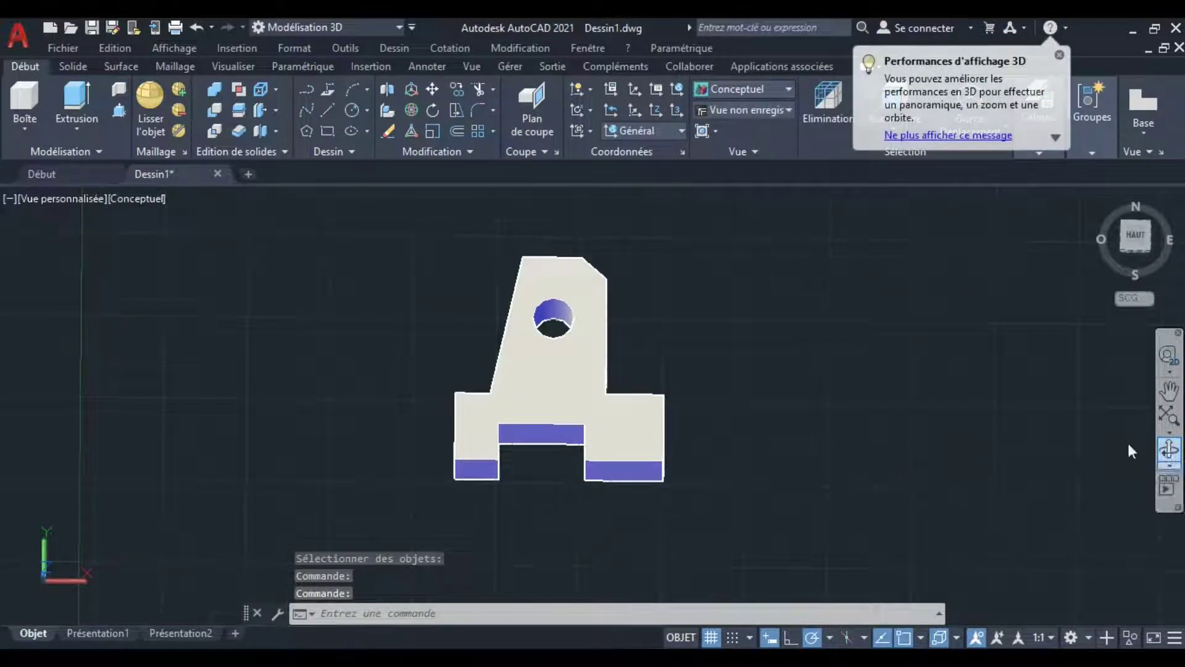
left_click(1171, 453)
left_click_drag(961, 434, 866, 505)
- Rotate the whole part by 90° about the red X axis with 3D rotation
mouse_move(665, 379)
left_mouse_down()
mouse_move(691, 277)
mouse_move(709, 329)
mouse_move(913, 396)
mouse_move(960, 349)
mouse_move(956, 394)
mouse_move(678, 561)
mouse_move(523, 542)
mouse_move(336, 394)
mouse_move(286, 197)
left_mouse_up()
key("Escape")
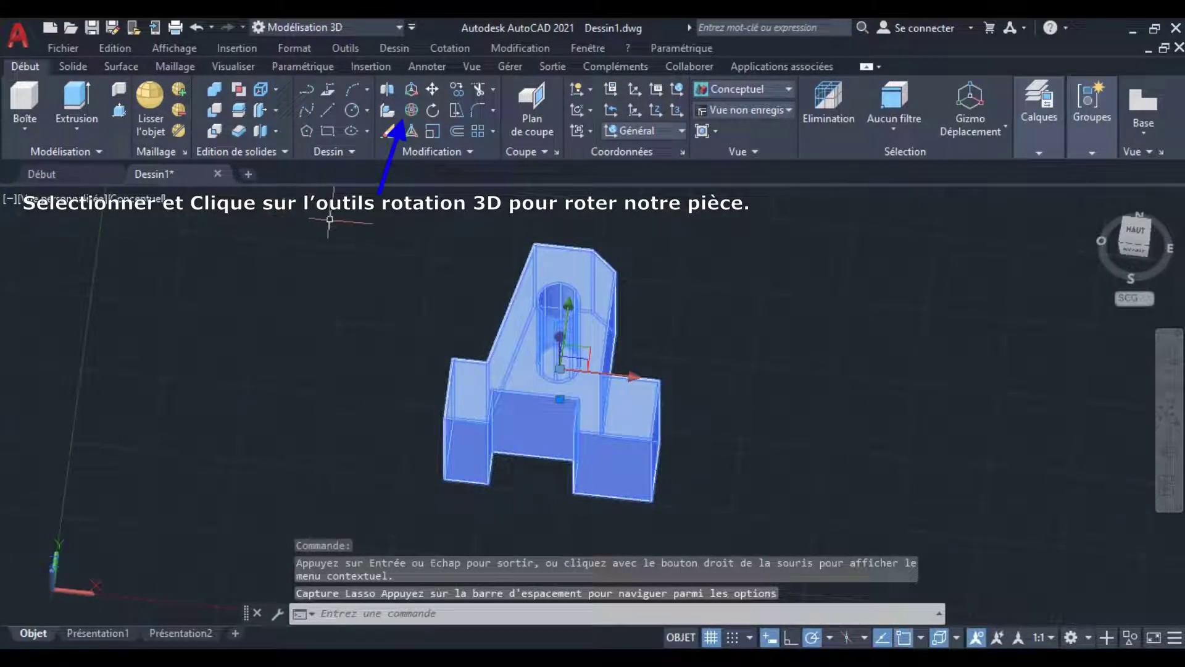
left_click(412, 109)
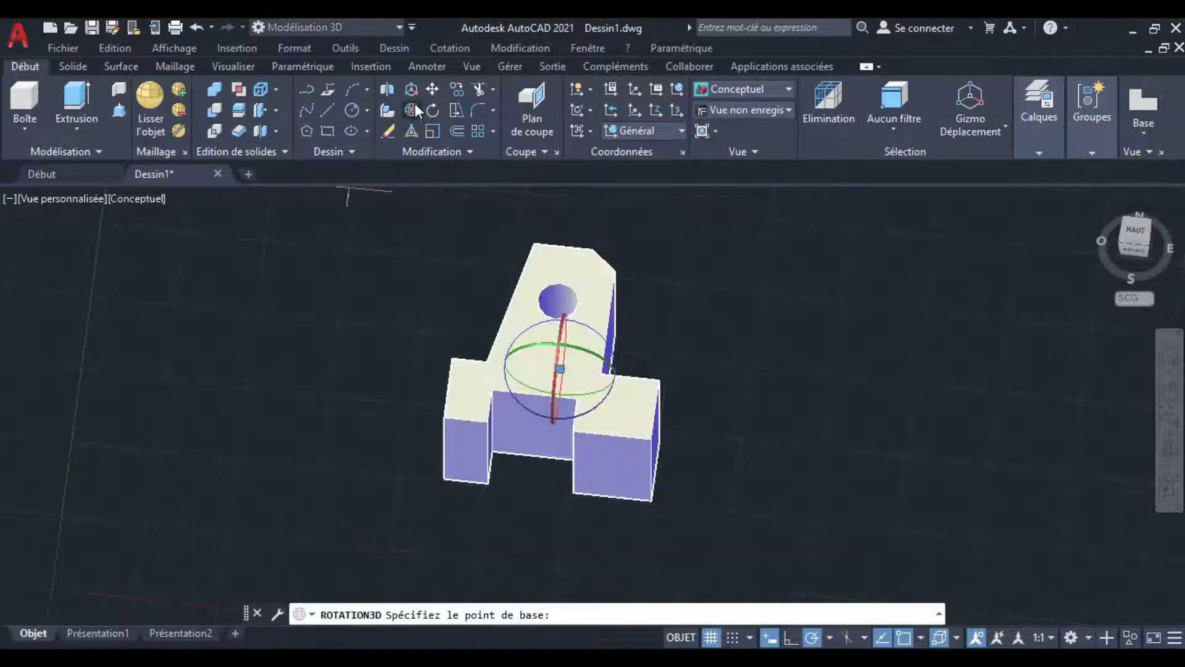
left_click(1167, 450)
left_click(1168, 451)
left_click_drag(973, 482, 1070, 407)
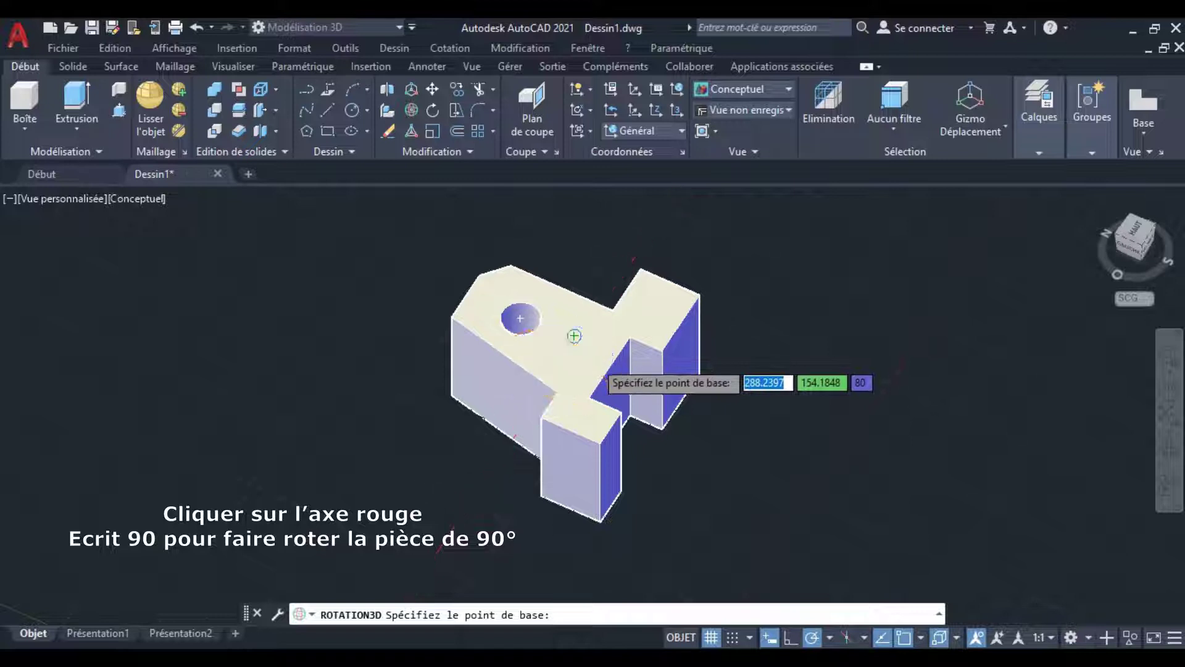
left_click(598, 368)
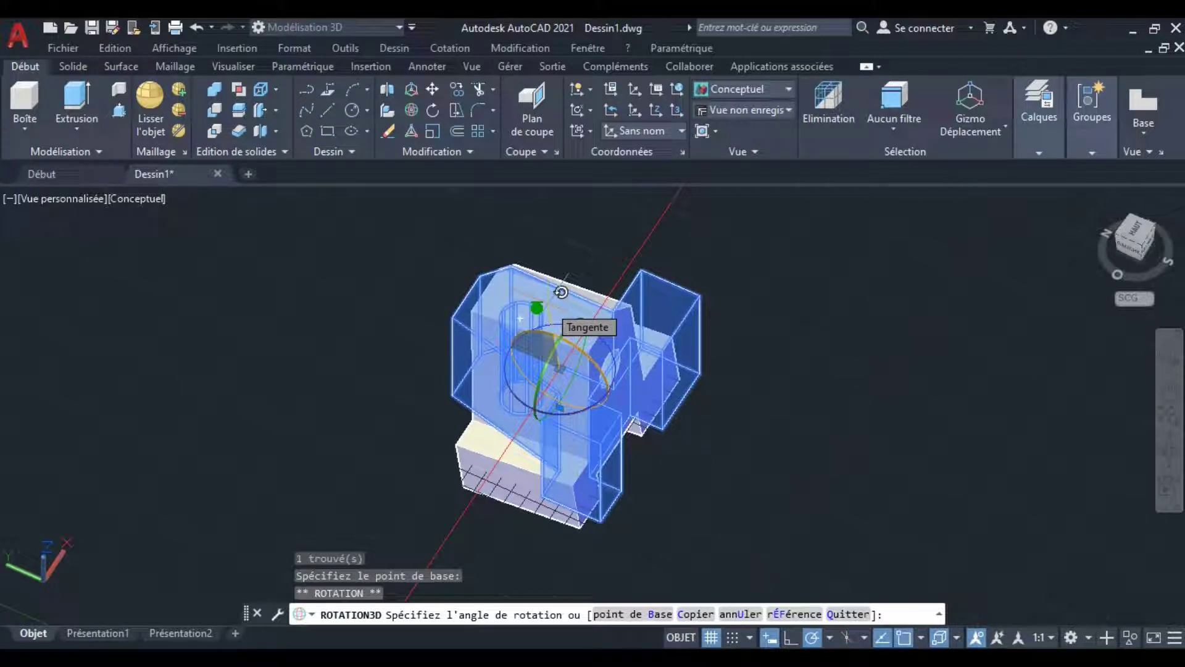
type("90")
key("Return")
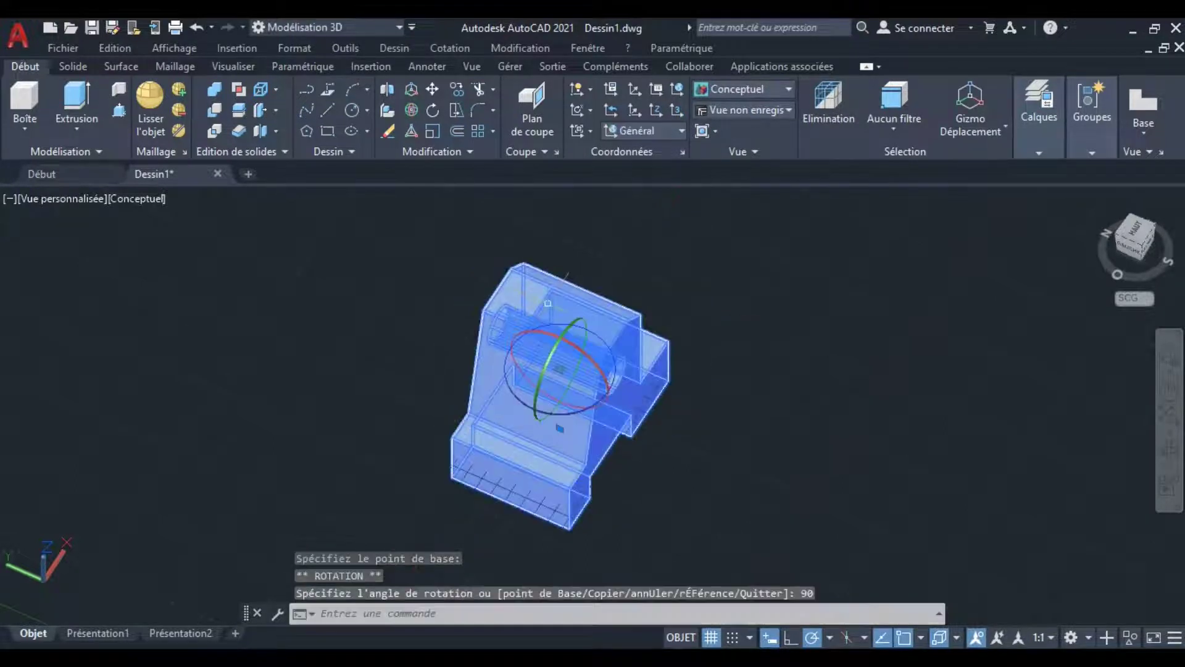